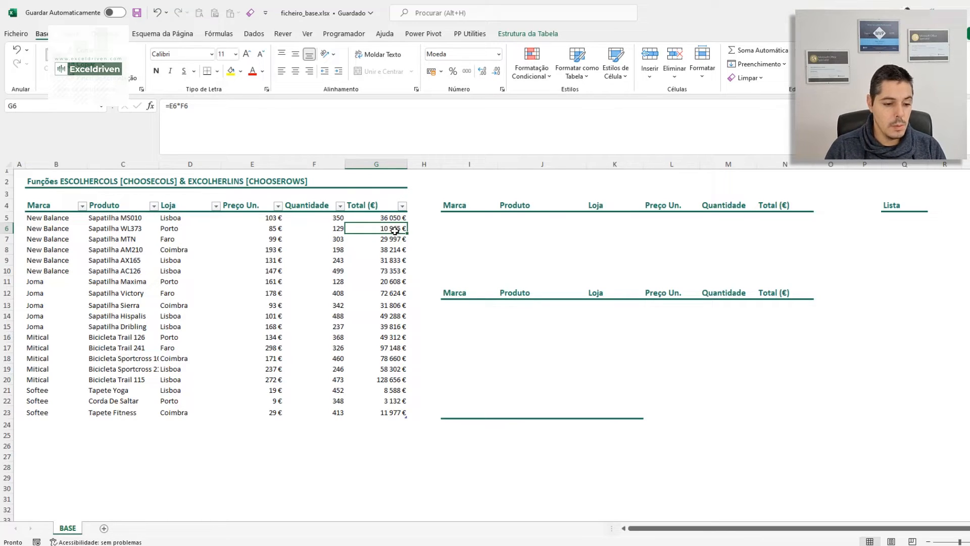
- Check the source table's name and start an ESCOLHERLINS formula in I5 with the MARCAS table as the array
left_click(124, 239)
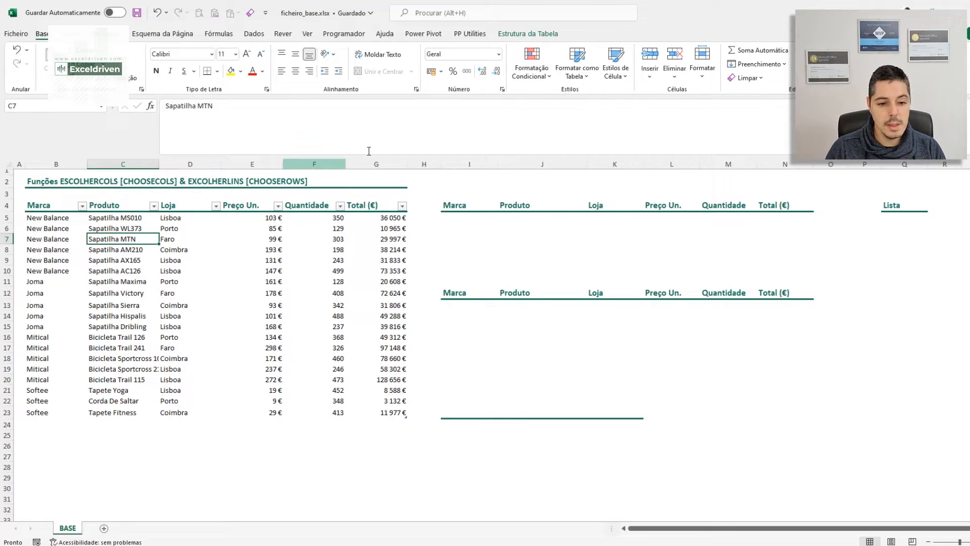
left_click(533, 35)
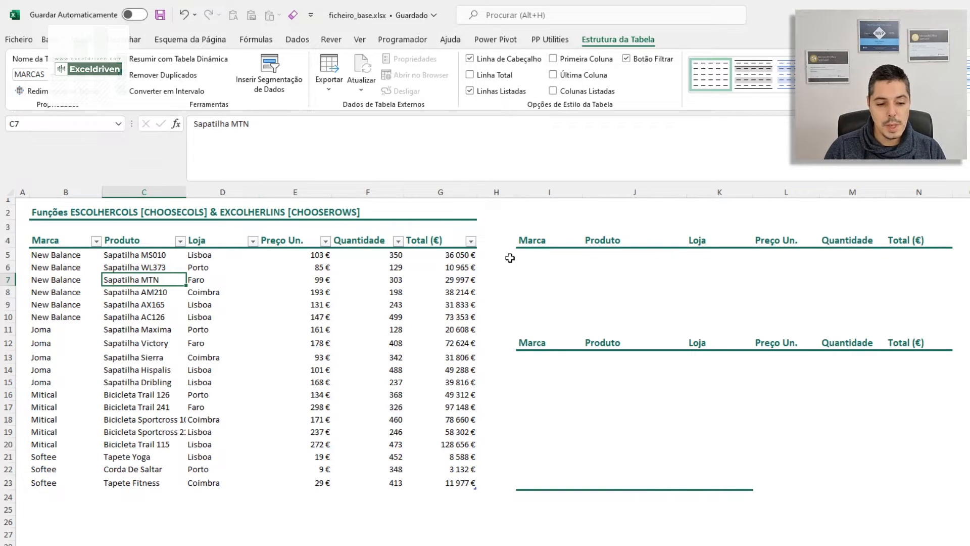
left_click(533, 256)
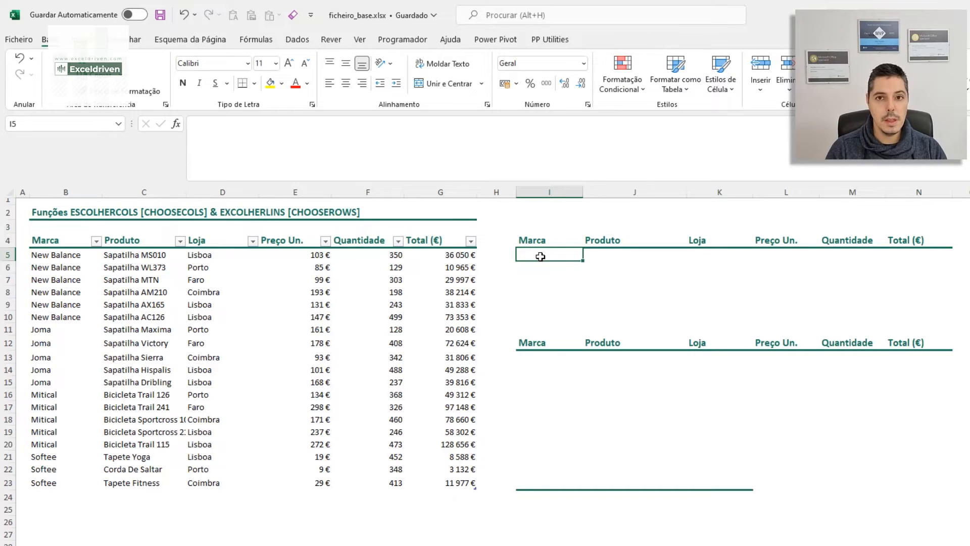
type("=ES")
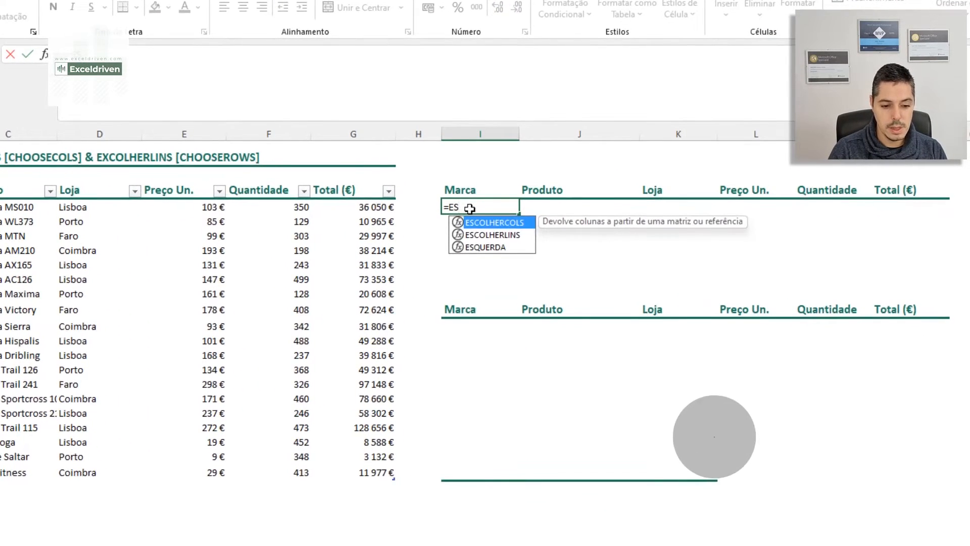
key("Down")
key("Tab")
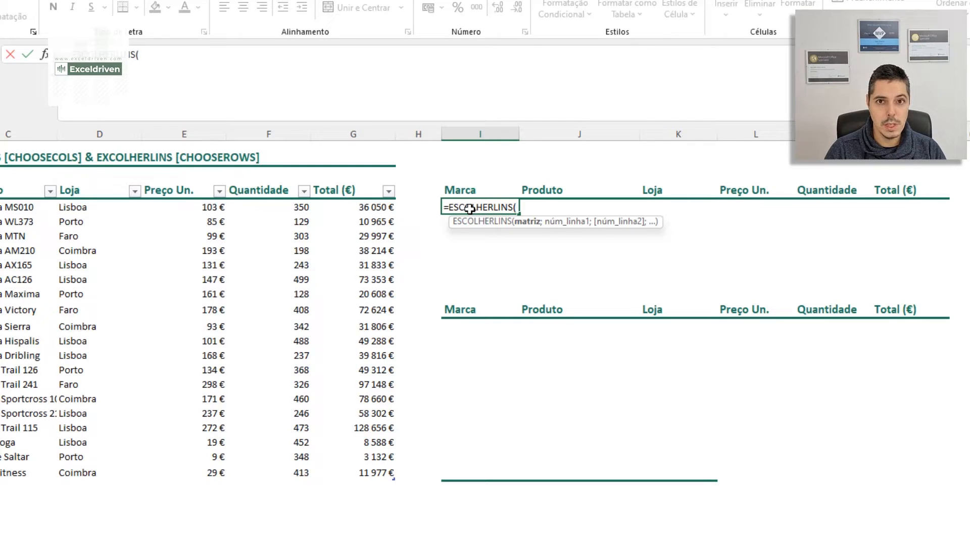
type("MA")
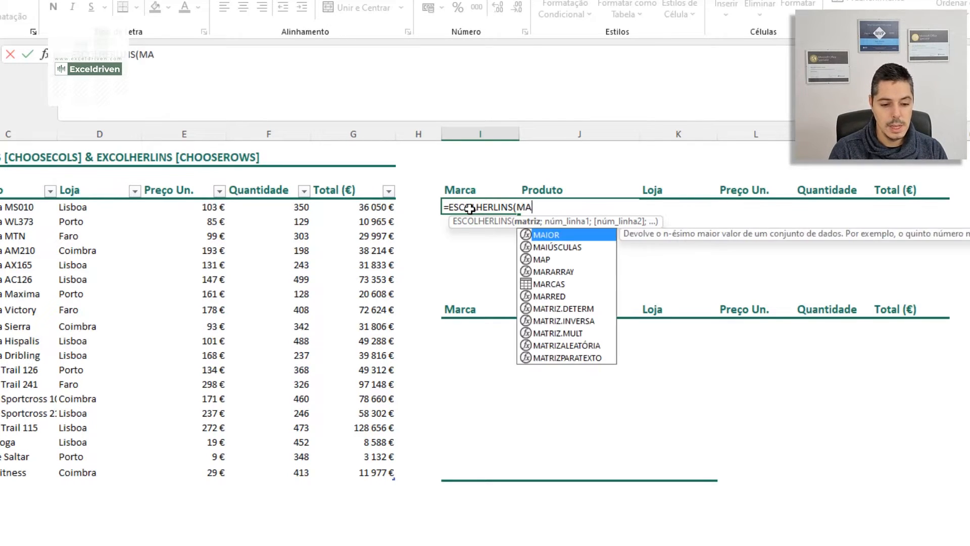
type("R")
key("Down")
key("Tab")
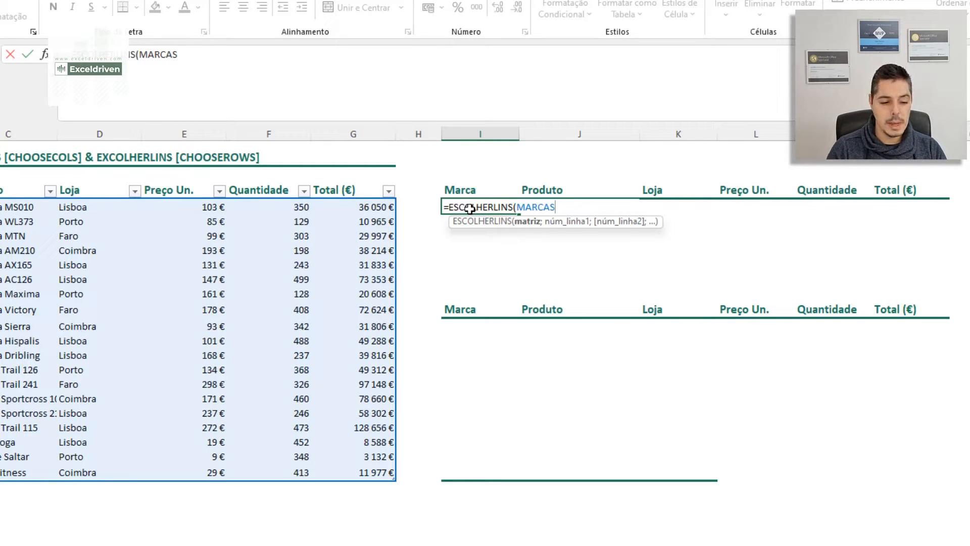
- Complete the ESCOLHERLINS formula in I5 so it returns table rows 1, 6 and 10
type(";")
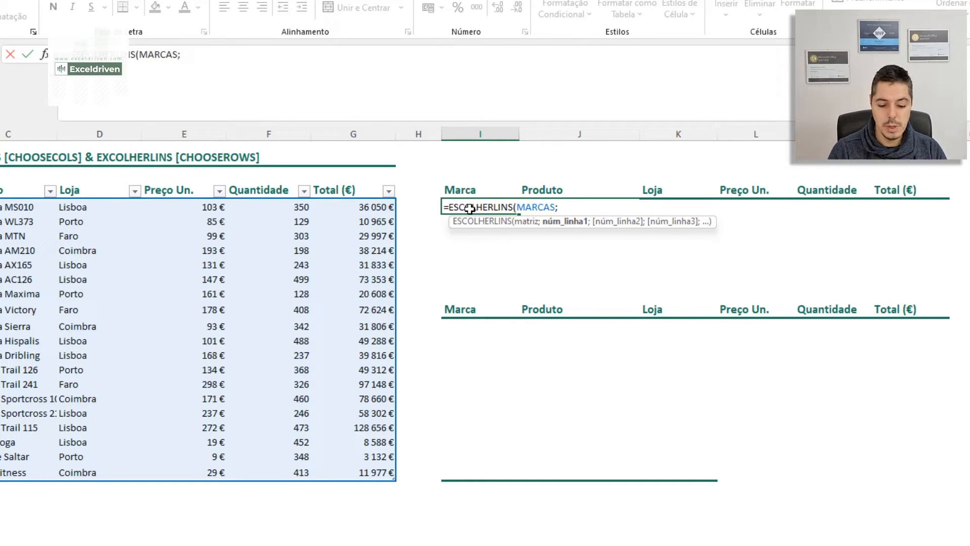
type("1")
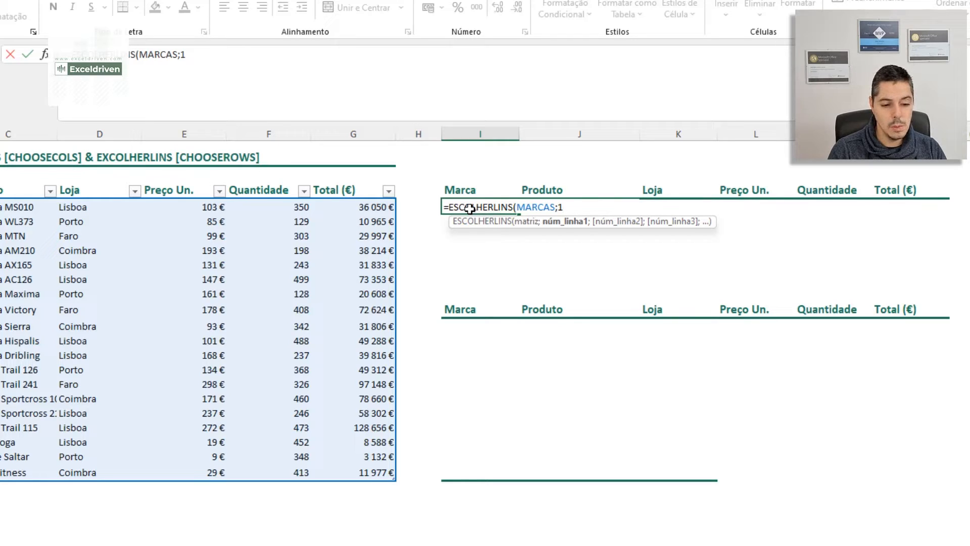
type(";")
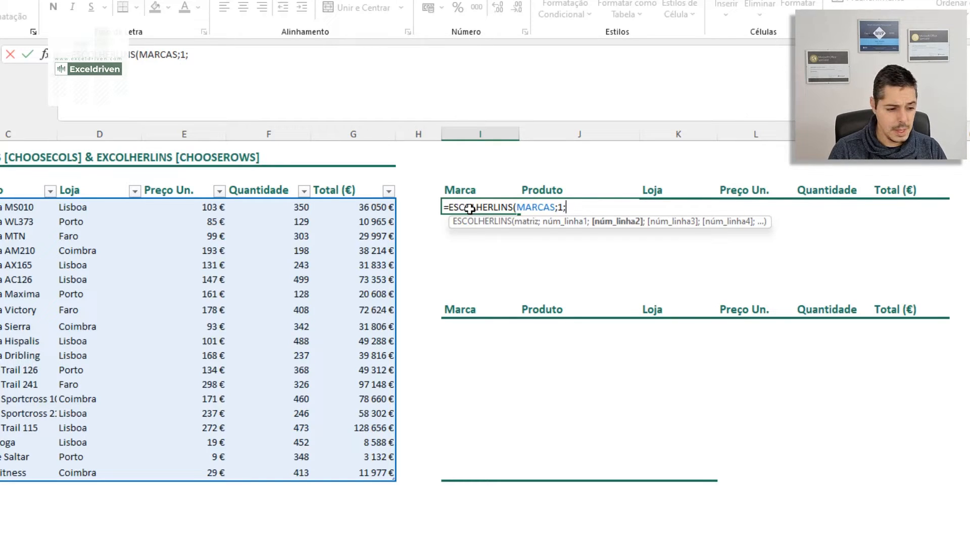
type("6")
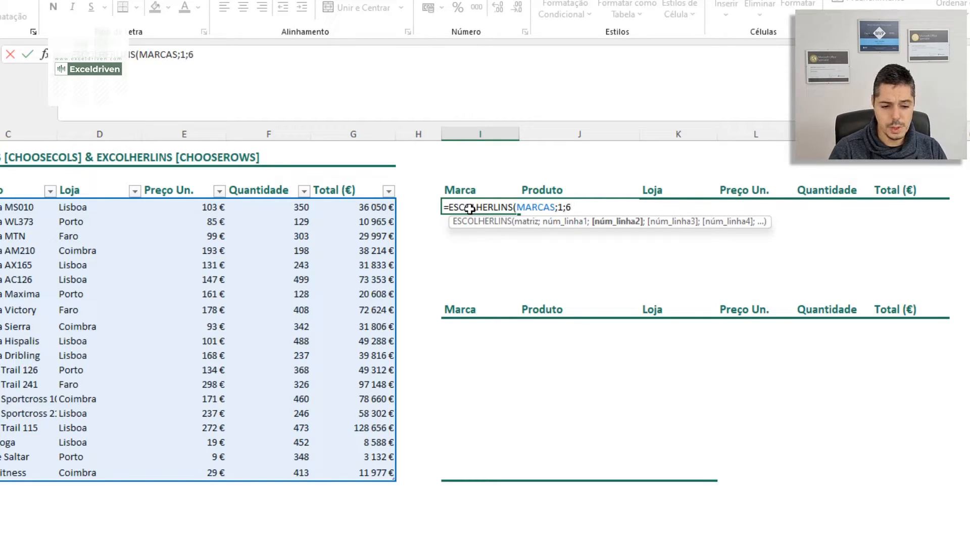
type(";10")
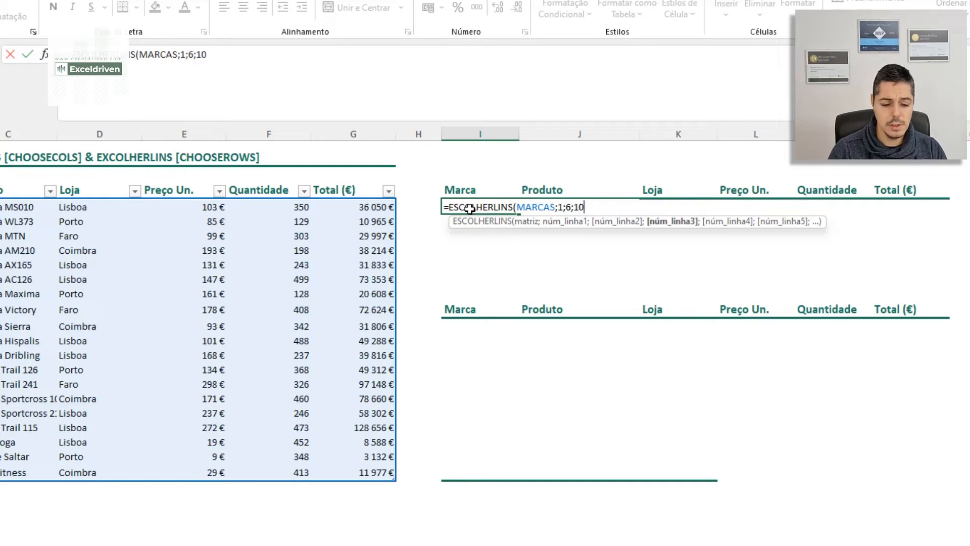
key("Return")
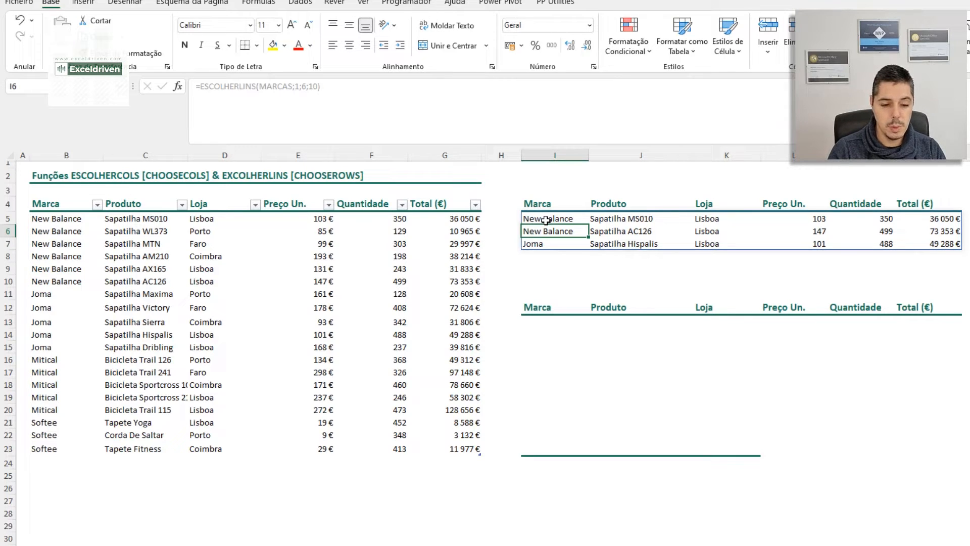
- Review the table's Marca entries and try an out-of-range third row number, 20, in the I5 formula
left_click(546, 221)
left_click_drag(80, 220, 59, 448)
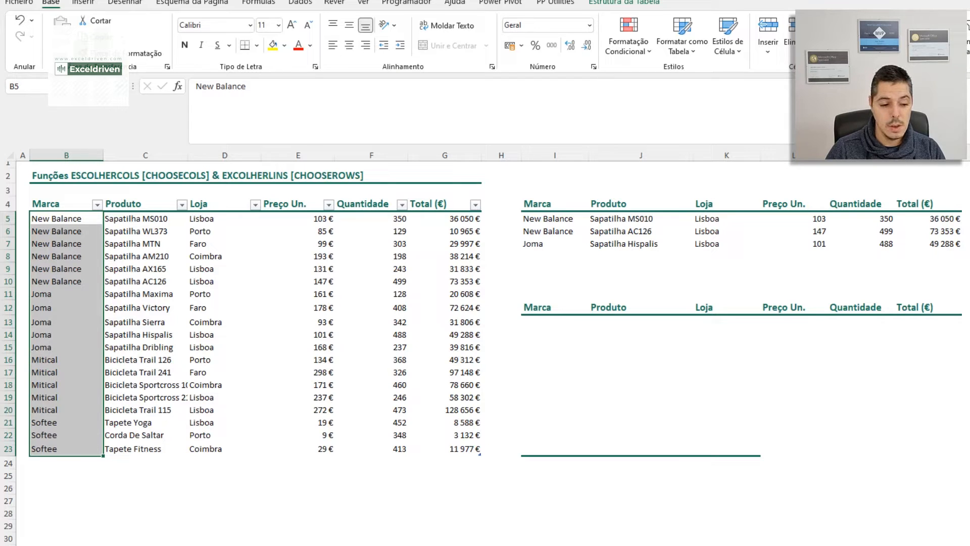
left_click(560, 224)
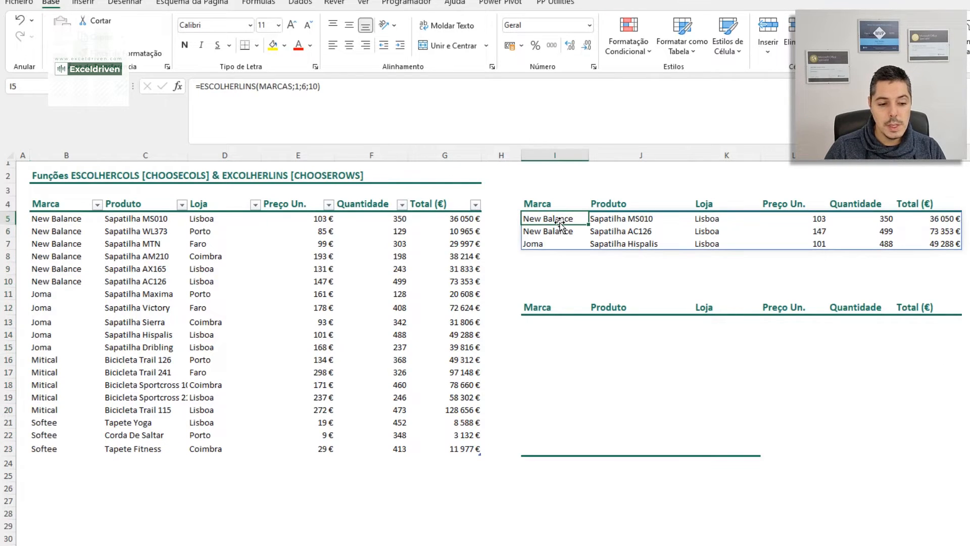
left_click(299, 87)
left_click_drag(298, 87, 318, 87)
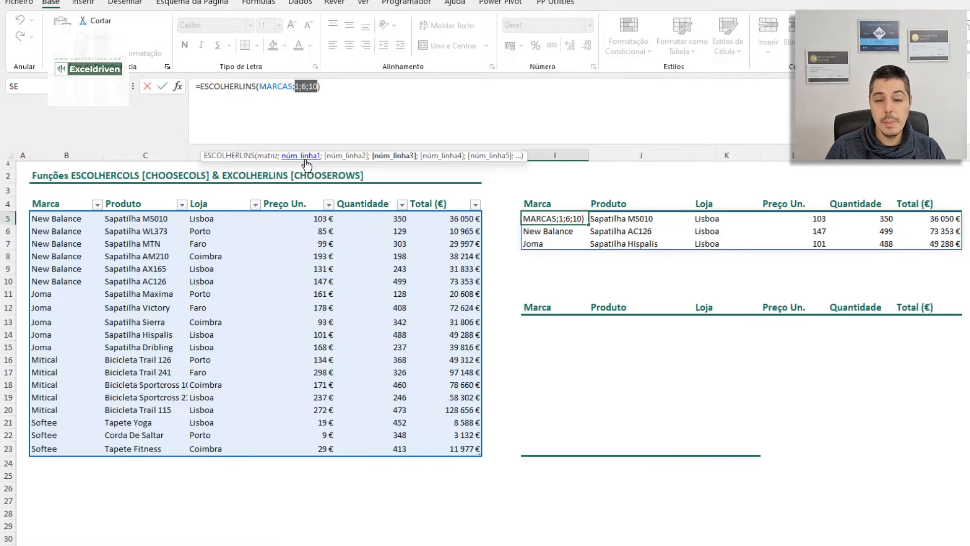
left_click(302, 86)
double_click(304, 86)
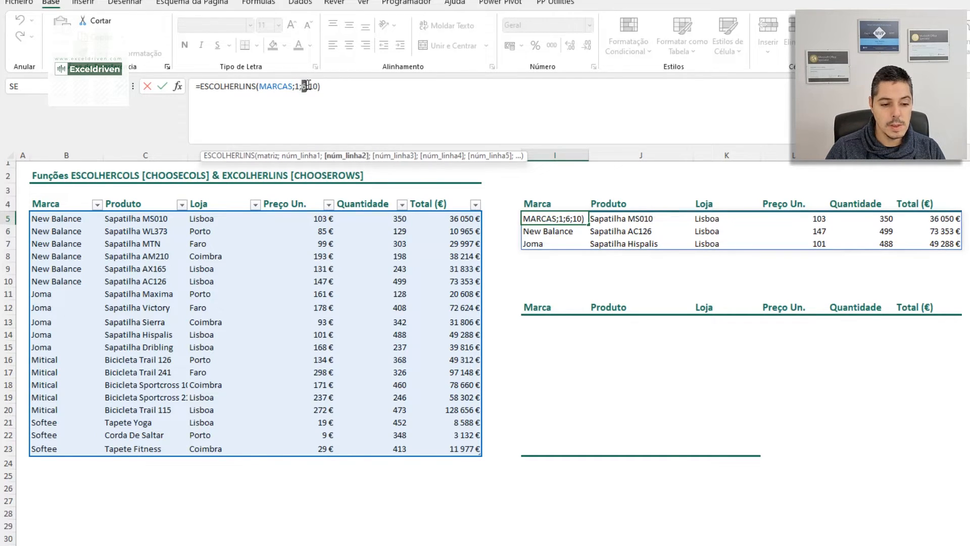
double_click(312, 86)
type("20")
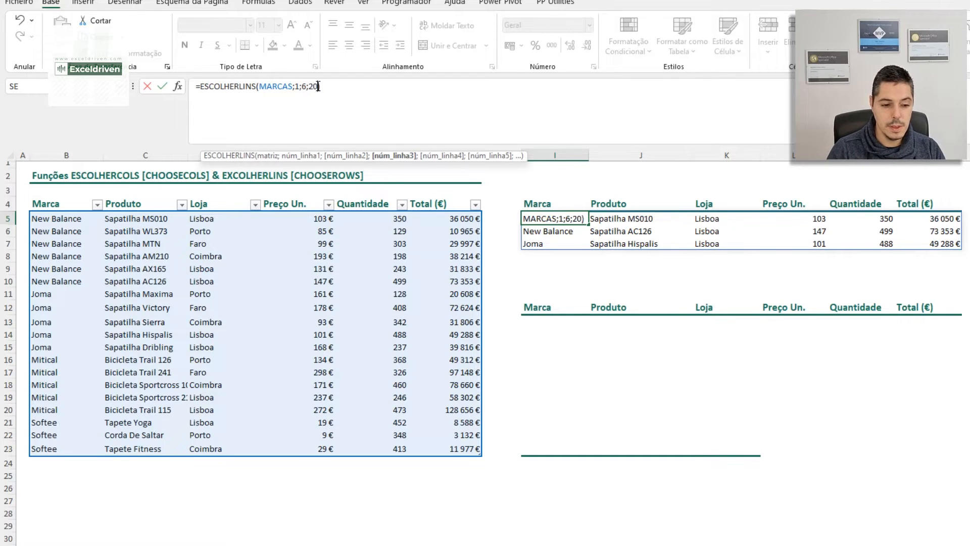
key("Return")
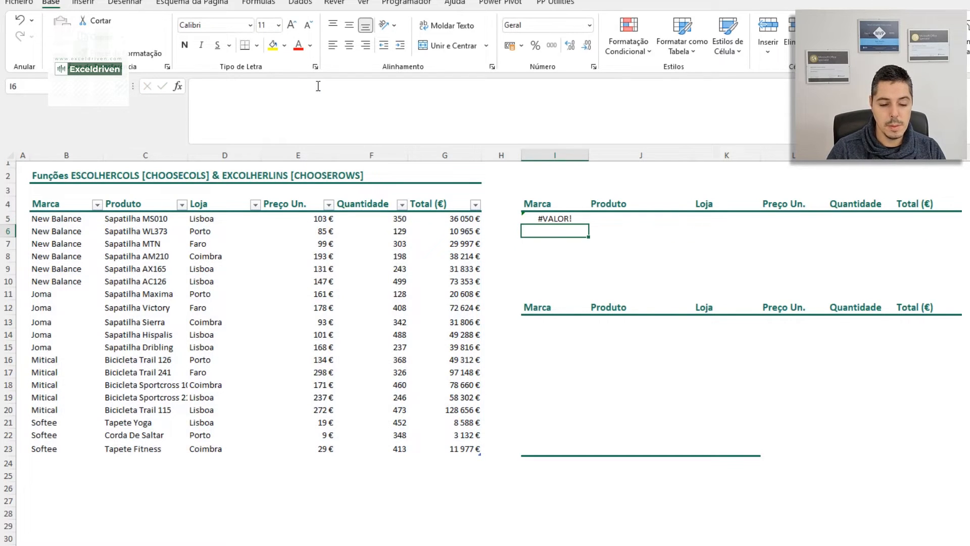
- Try 0 as the first row number and 8 as the third in the I5 formula
left_click(565, 218)
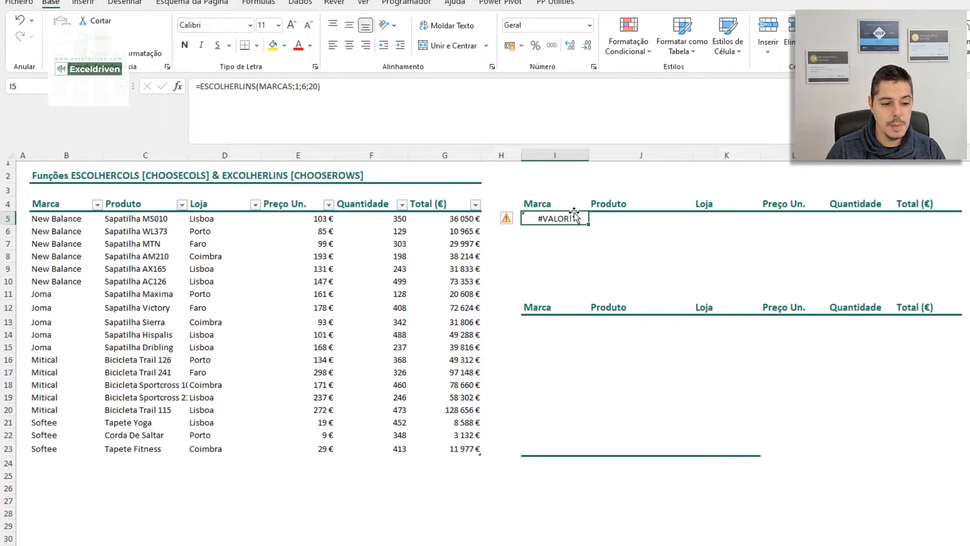
left_click(299, 86)
key("Delete")
type("0")
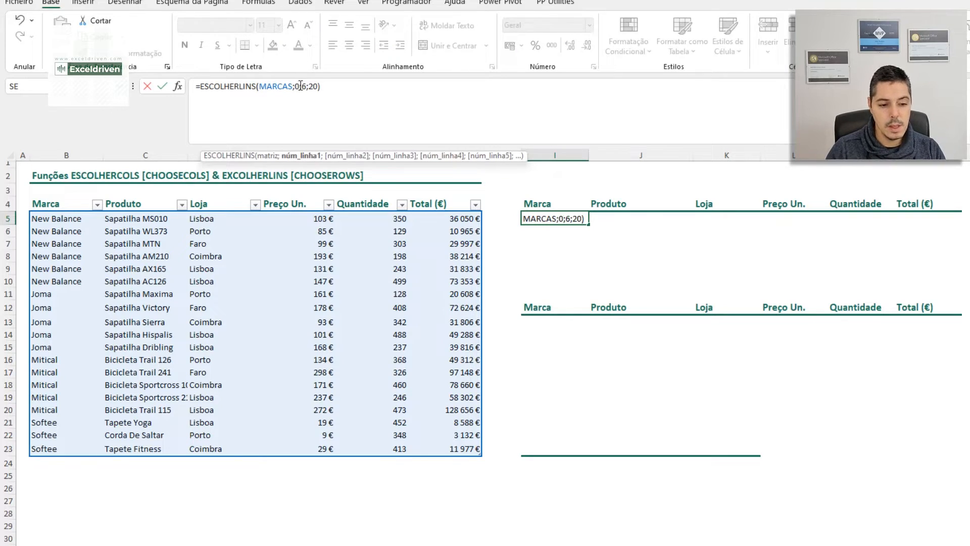
left_click_drag(308, 86, 319, 88)
key("BackSpace")
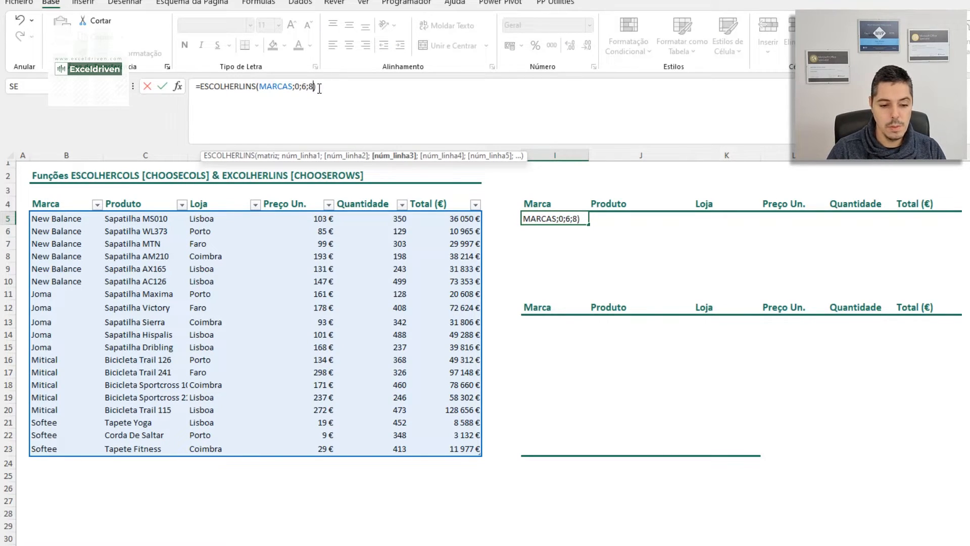
key("Return")
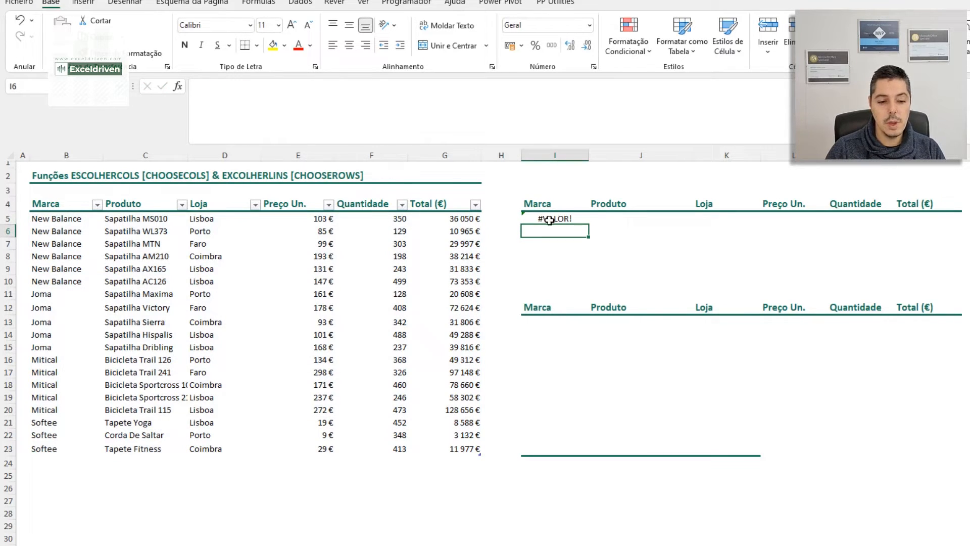
- Replace all row numbers in the I5 formula with 1 and 2
left_click(549, 220)
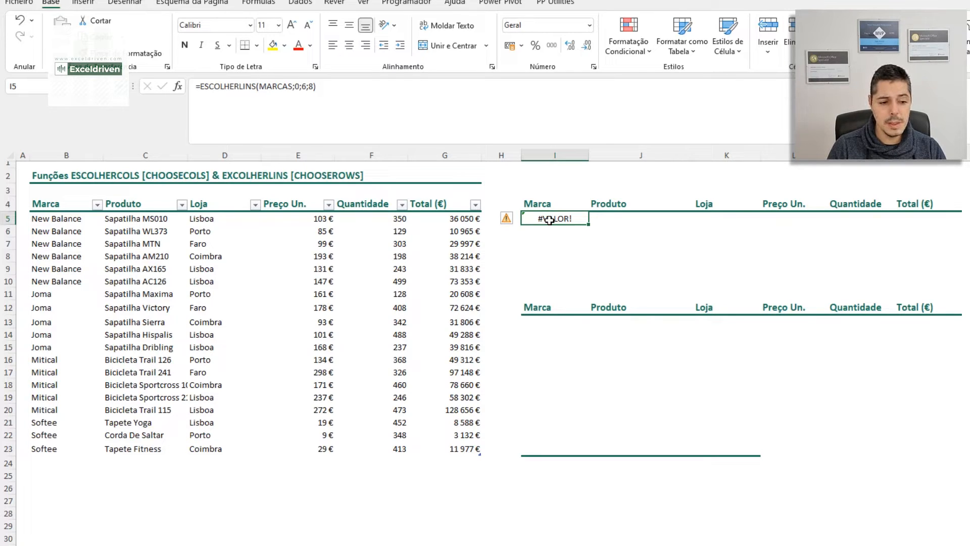
left_click(298, 86)
left_click_drag(295, 87, 314, 87)
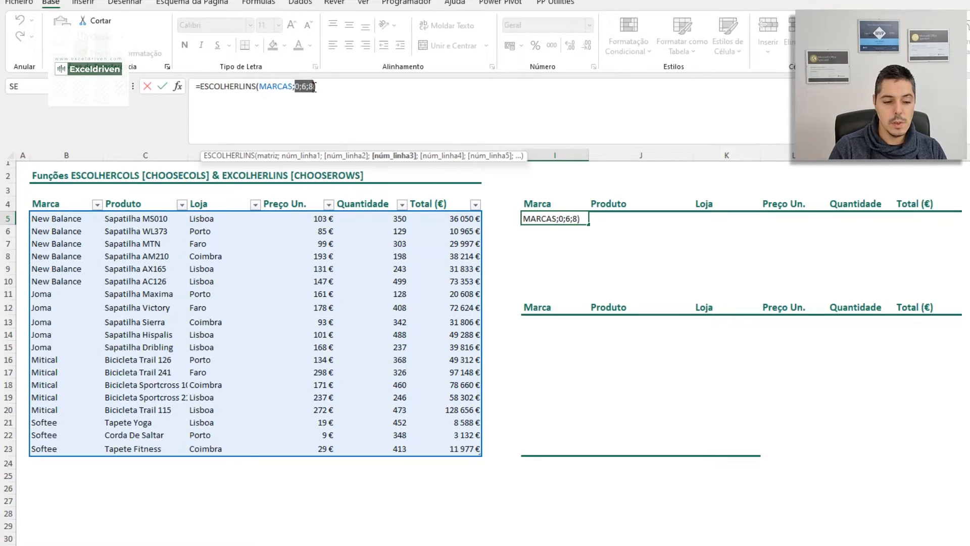
key("BackSpace")
type("1;2")
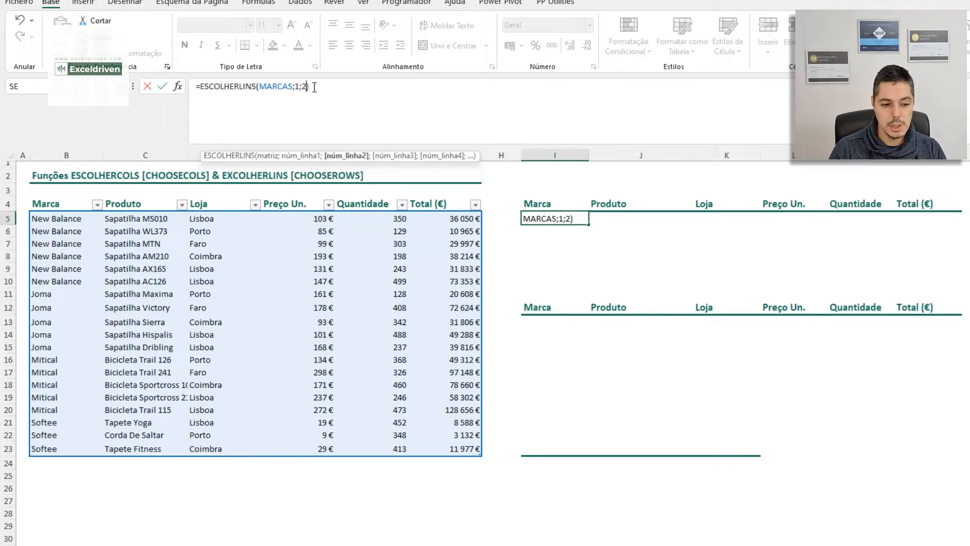
key("Return")
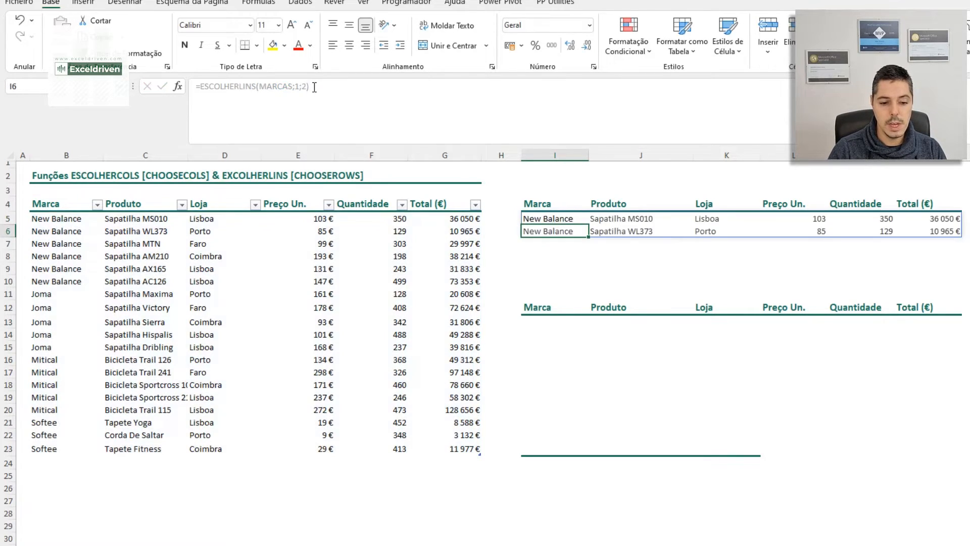
- Replace the separate row numbers in the I5 formula with the array constant {1;2;3}
left_click(561, 219)
left_click(299, 87)
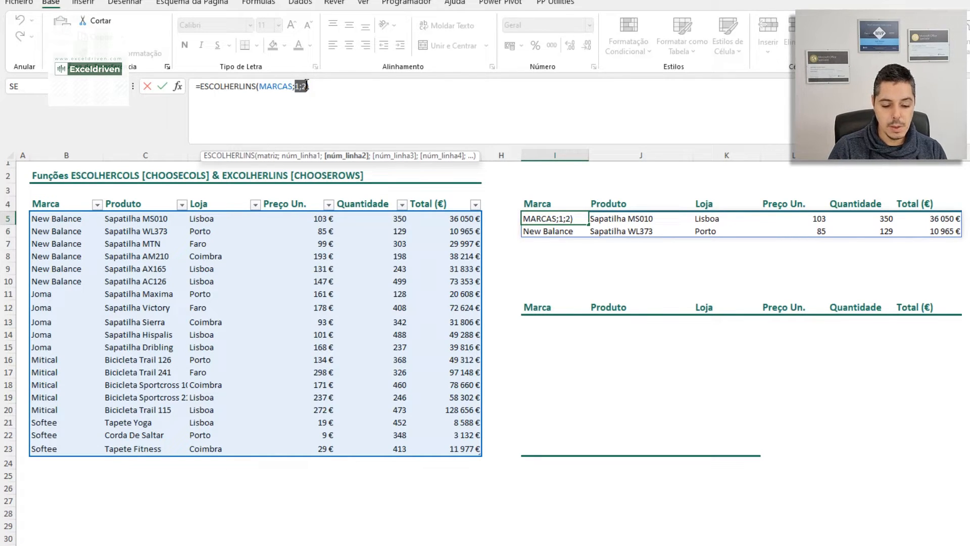
key("Delete")
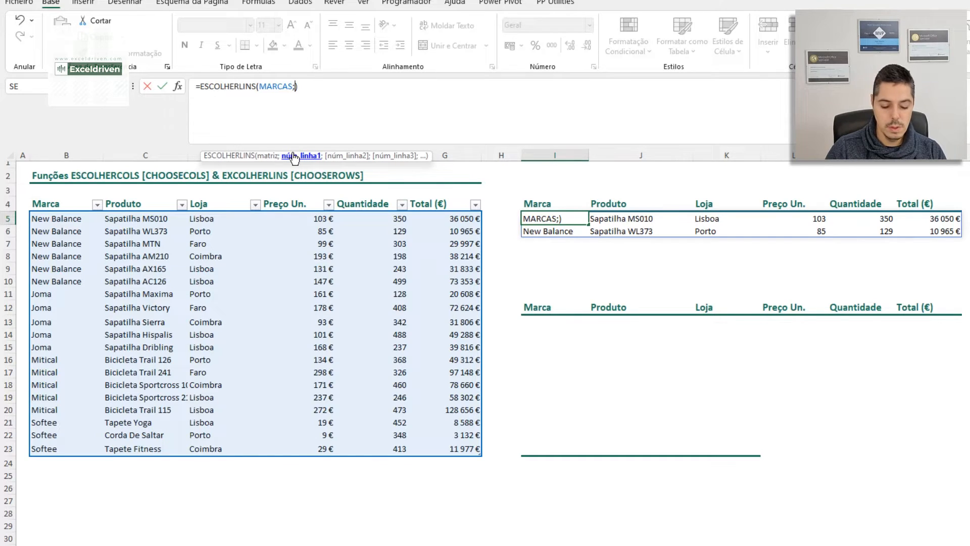
type("{")
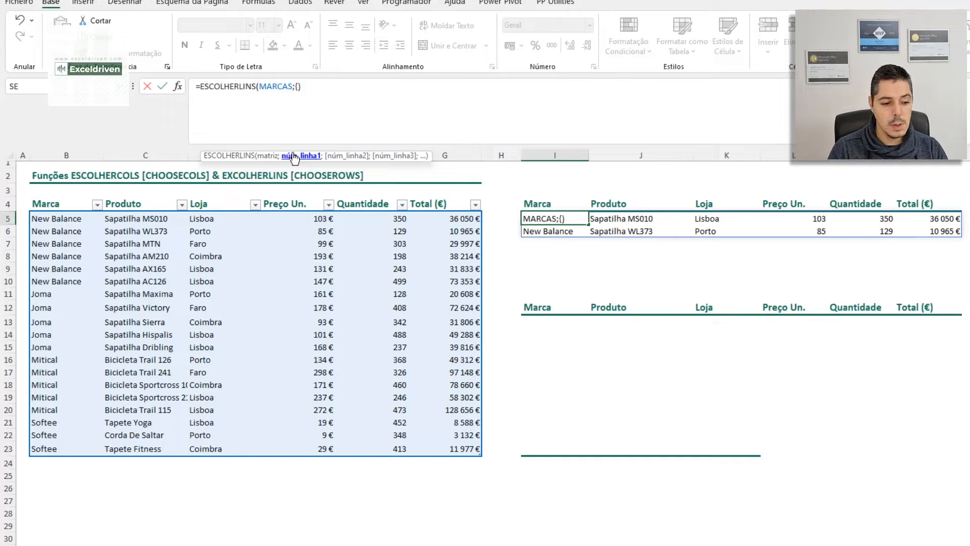
type("1;2;3")
type("}")
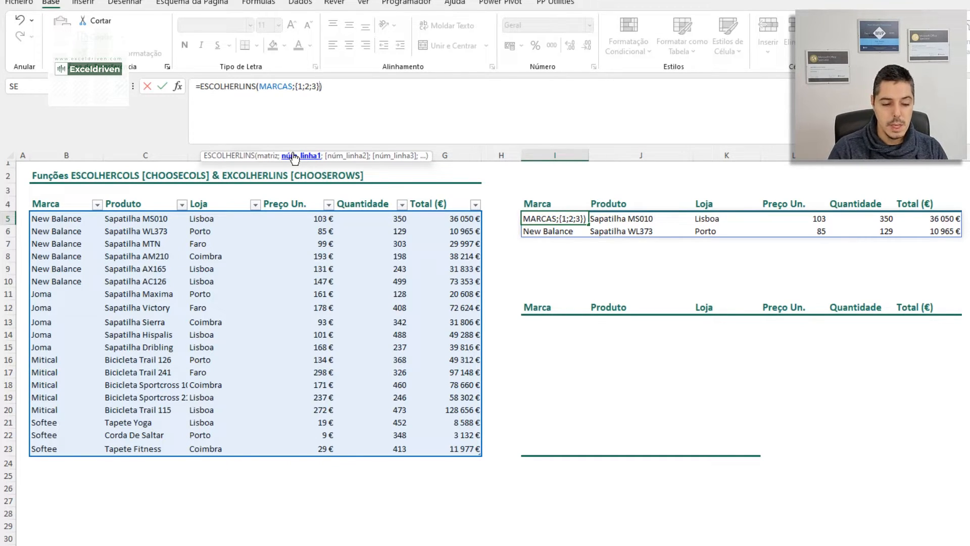
- Add a second array constant, {7;8;9}, to the I5 formula and review the matching Marca entries in the source table
type(";")
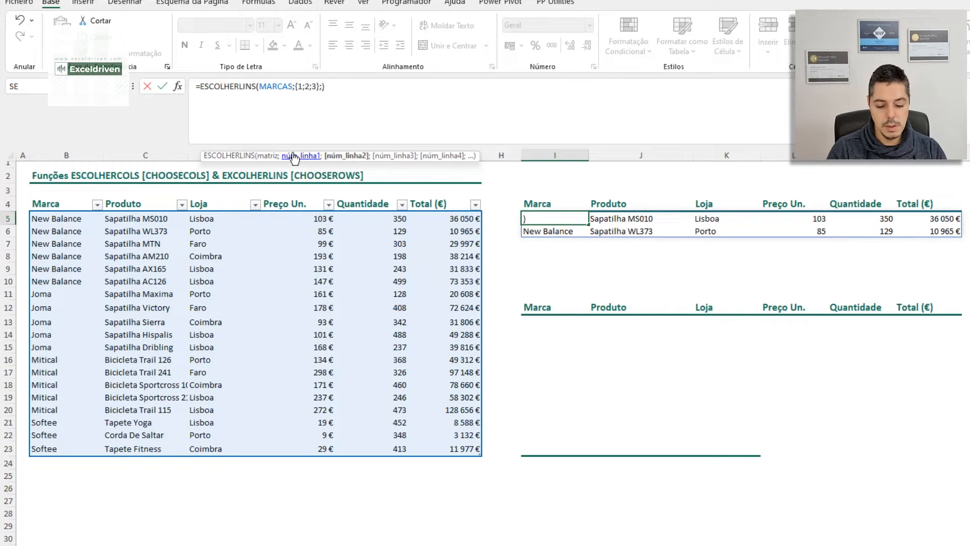
type("{")
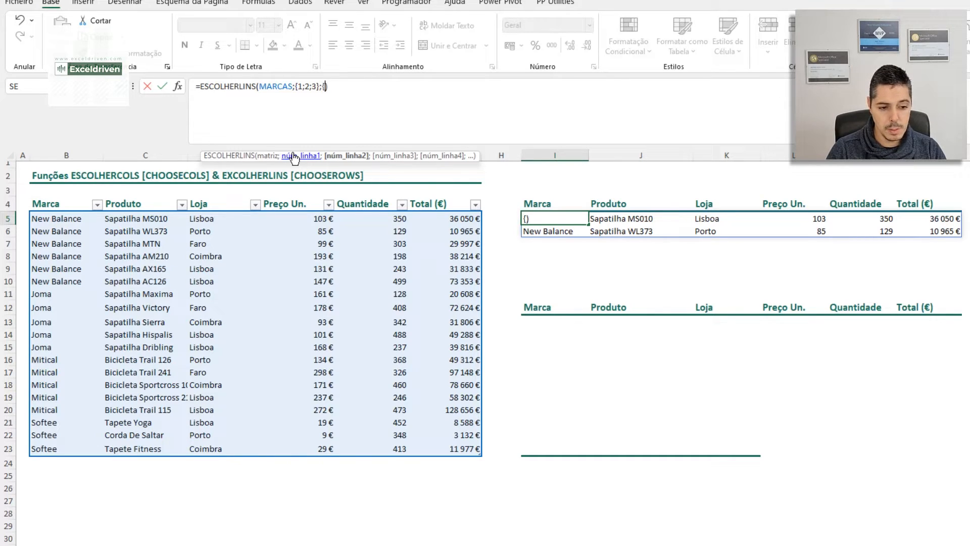
type("7;8")
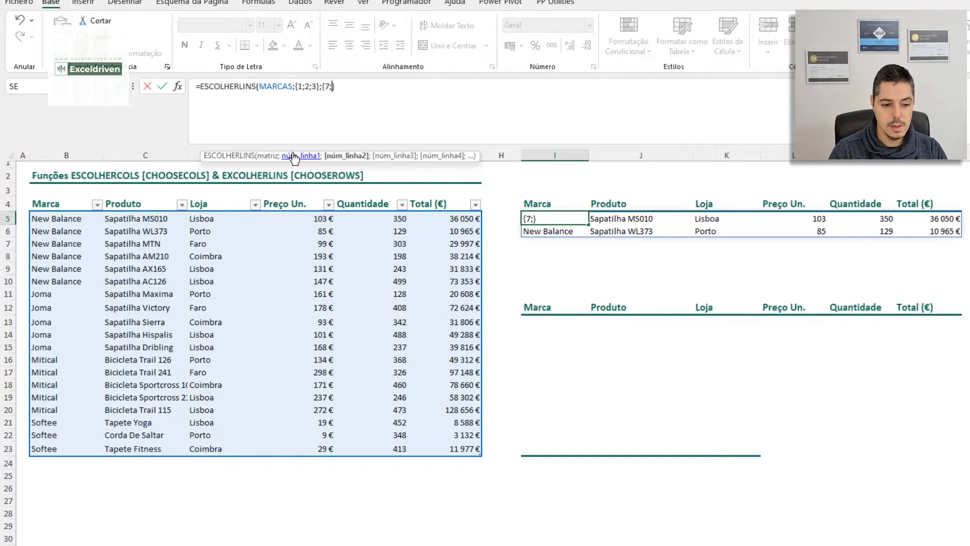
type(";+")
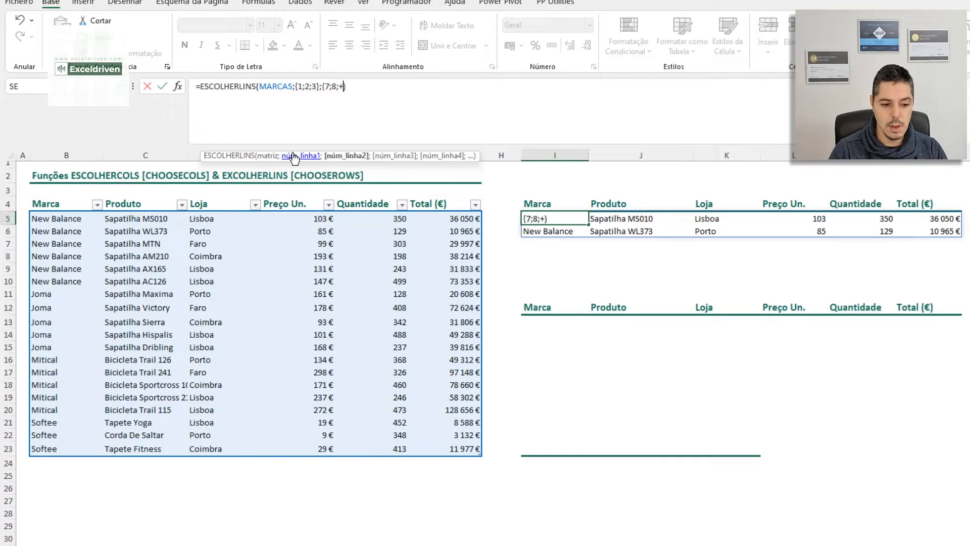
key("BackSpace")
type("9")
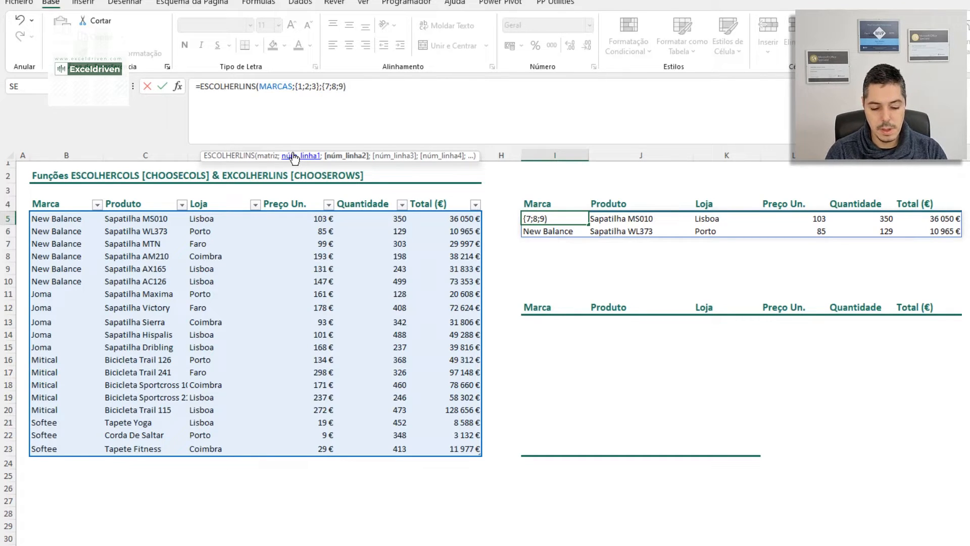
type("}")
key("Return")
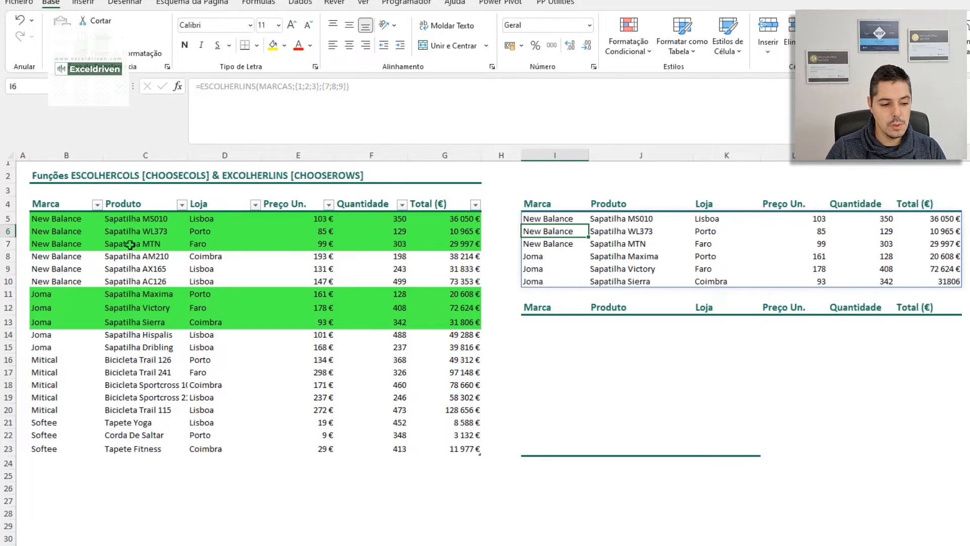
left_click_drag(83, 219, 81, 248)
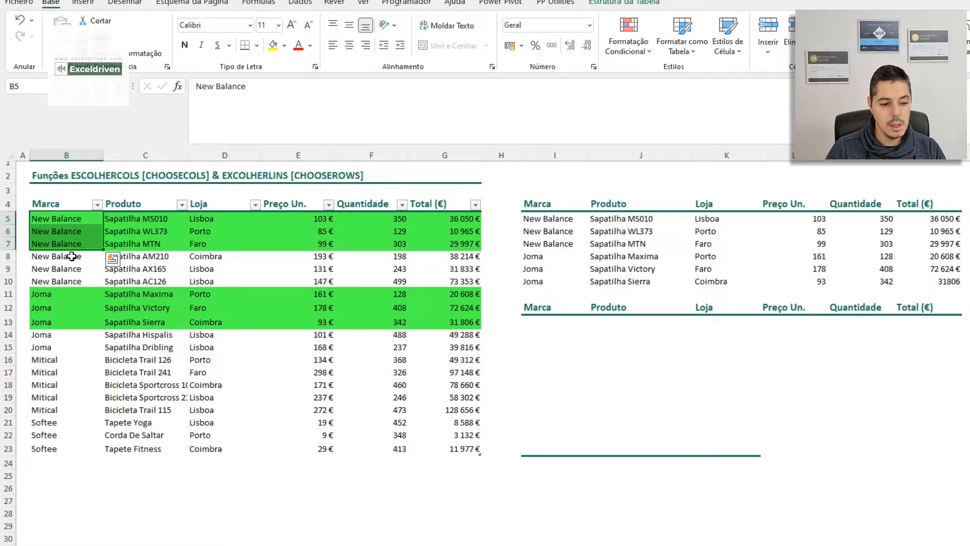
left_click(51, 297)
left_click_drag(50, 297, 53, 320)
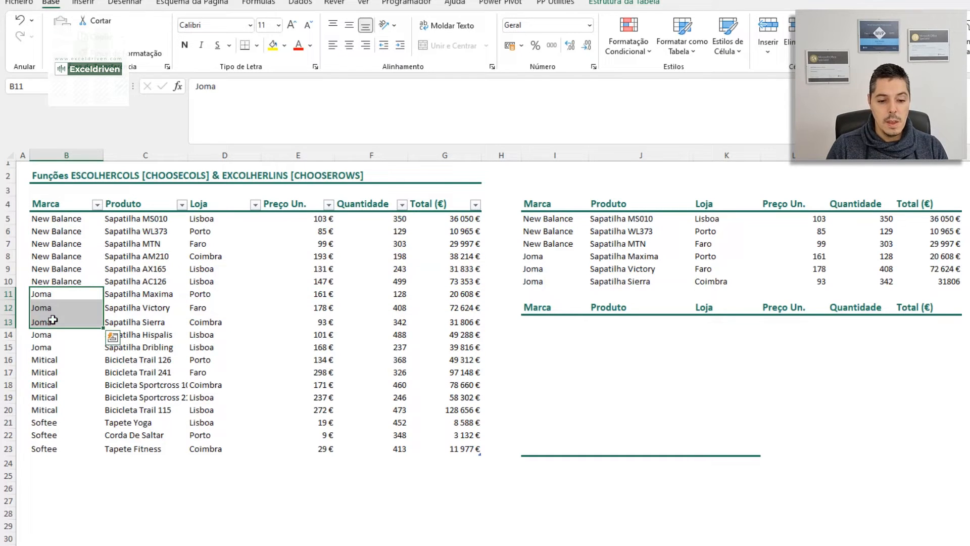
- Replace both array constants in the I5 formula with the single row number 1
left_click(569, 220)
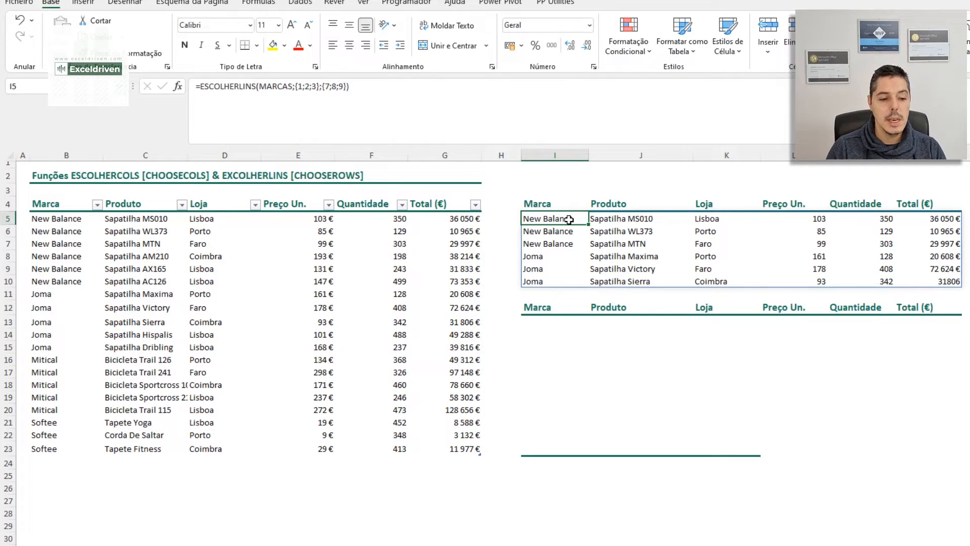
left_click_drag(296, 86, 348, 86)
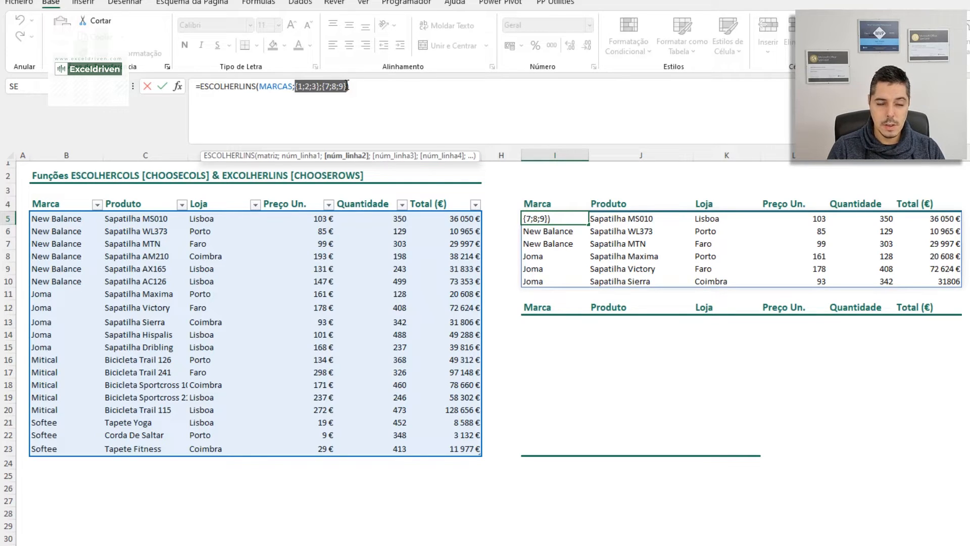
key("BackSpace")
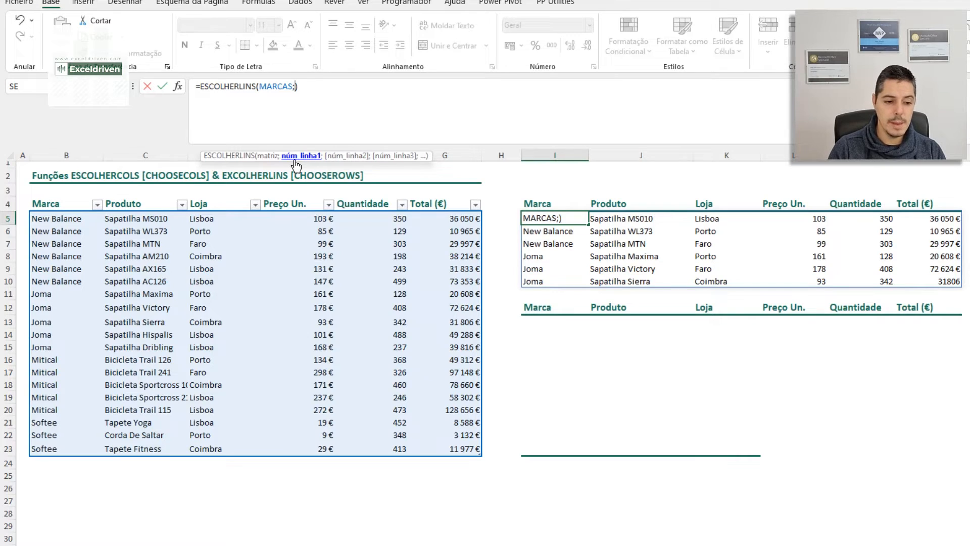
type("1")
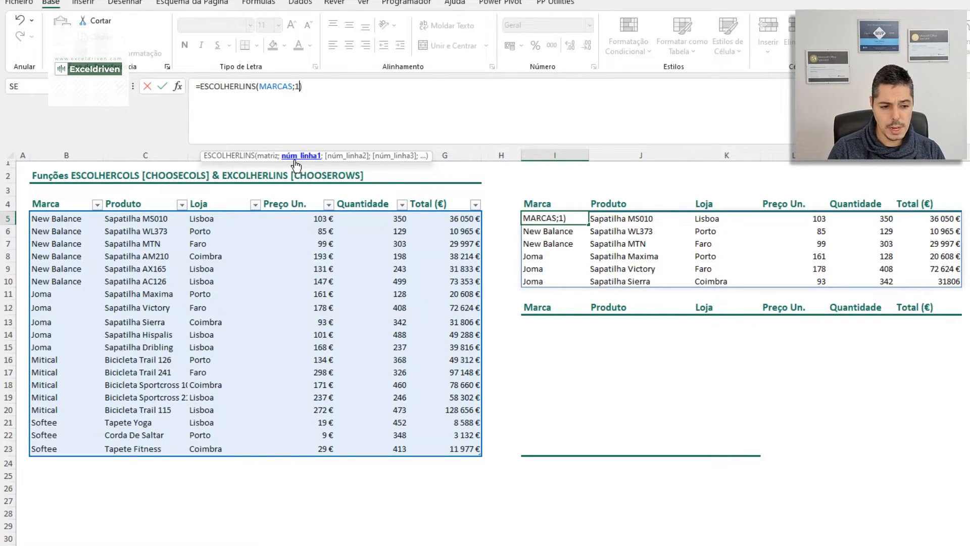
key("Return")
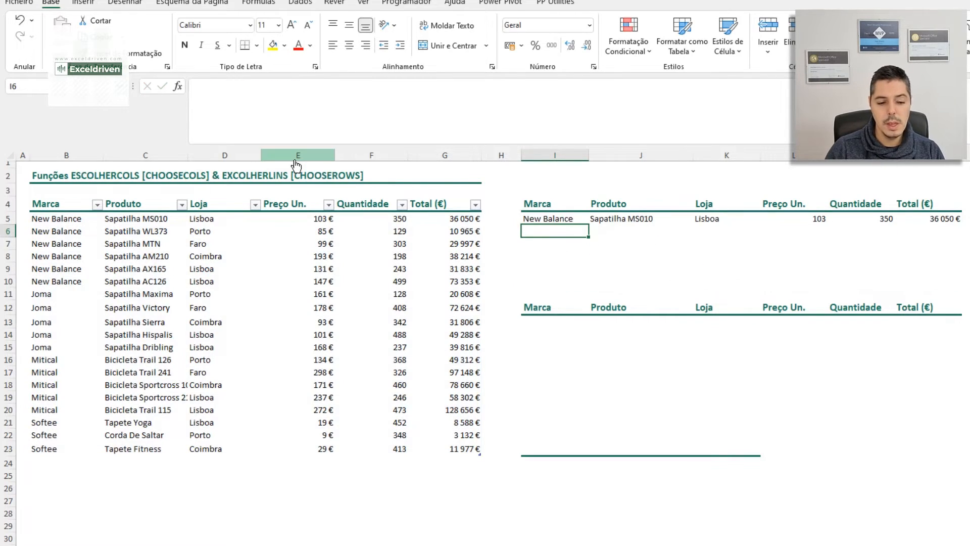
left_click(554, 217)
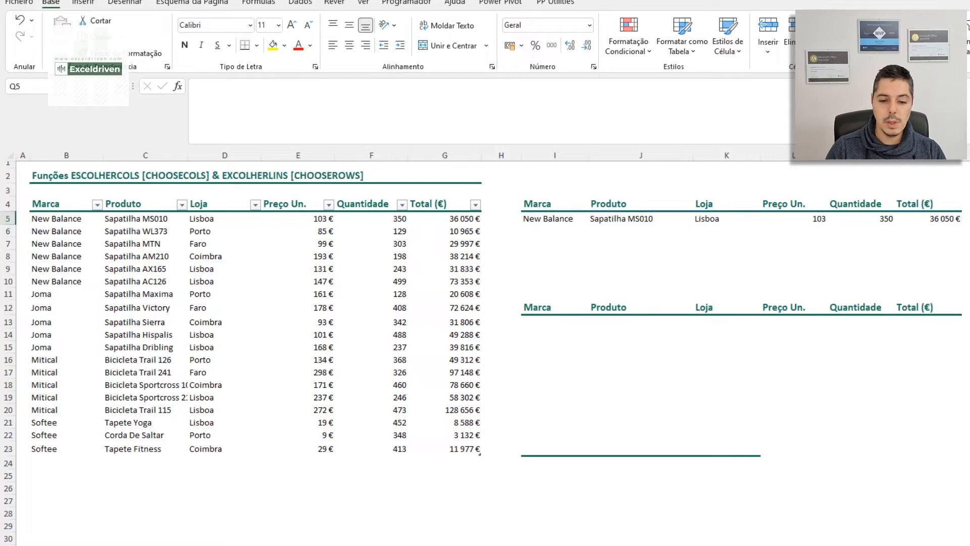
- List the unique brands under Lista in Q5 with =EXCLUSIVOS(MARCAS[Marca]) and look over the extra records below the table
left_click(839, 210)
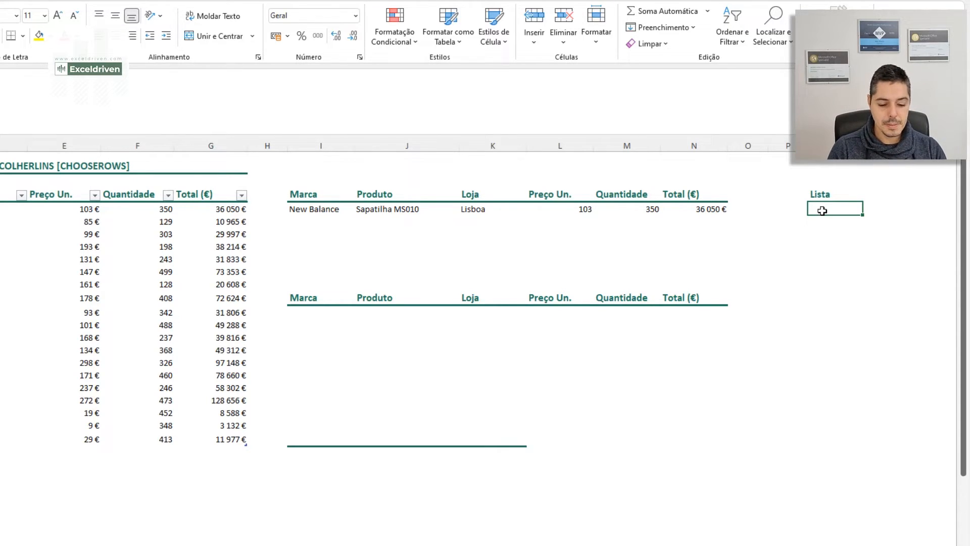
type("=EX")
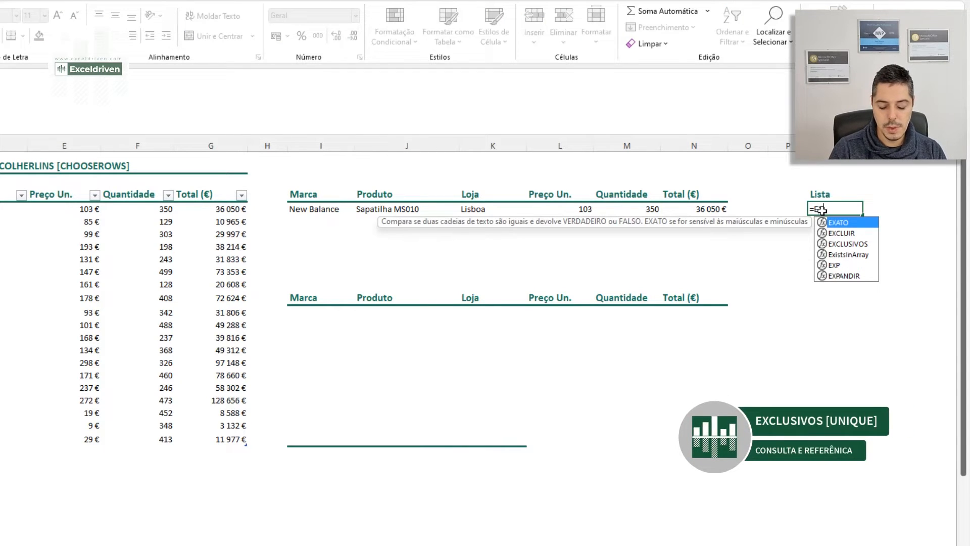
key("Down")
key("Down")
key("Tab")
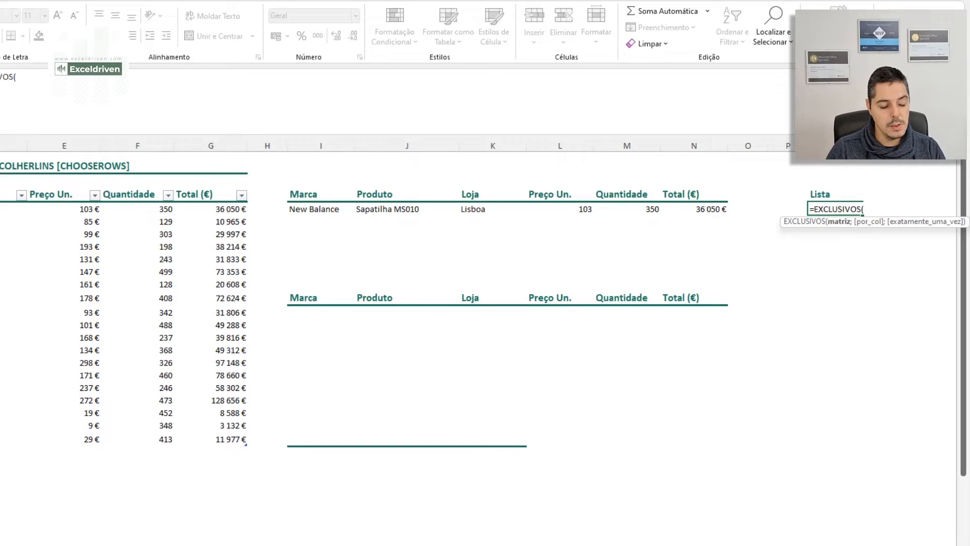
left_click(0, 189)
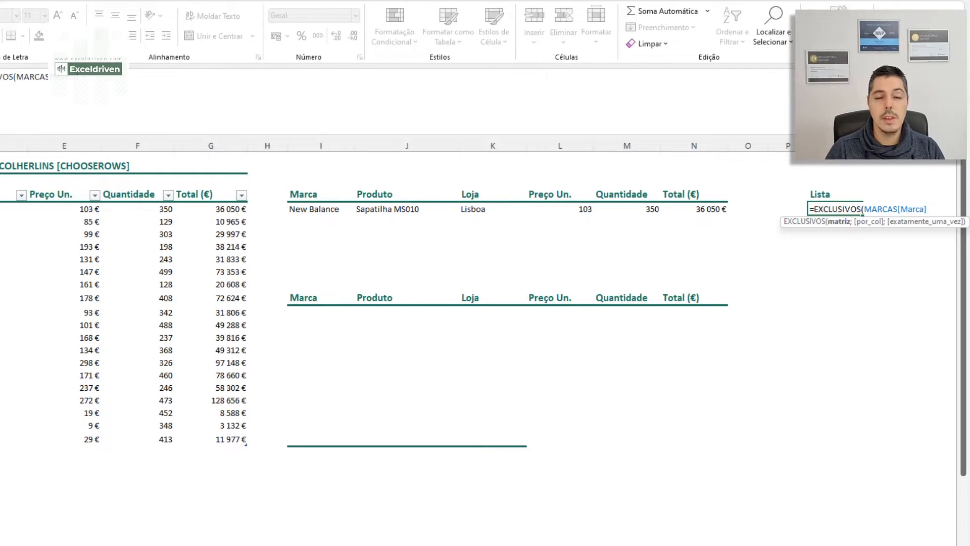
type(")")
key("Return")
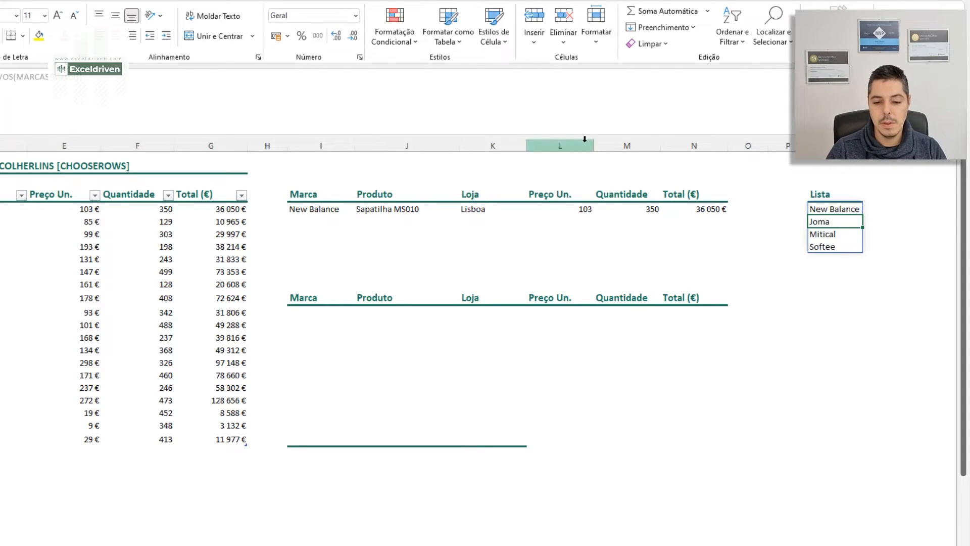
left_click(836, 210)
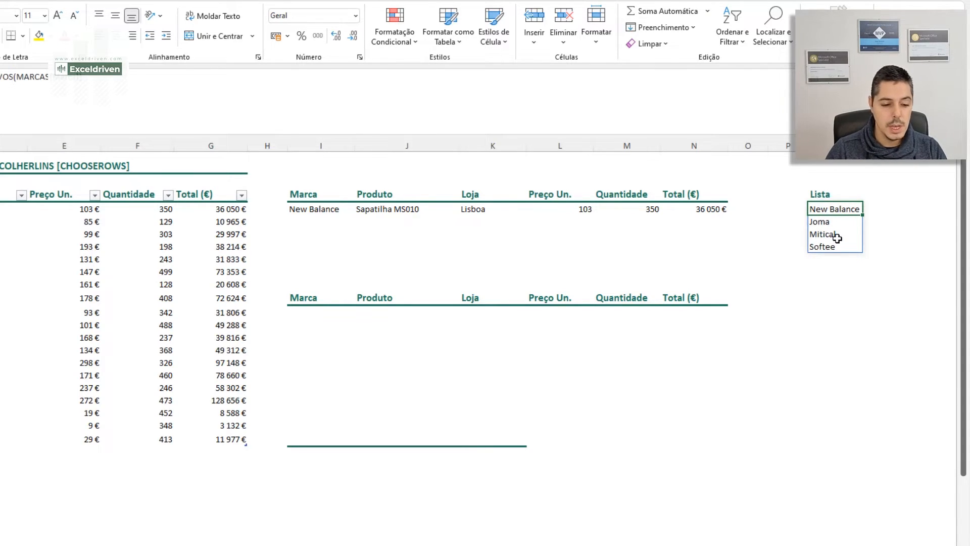
scroll(65, 489, "down", 4)
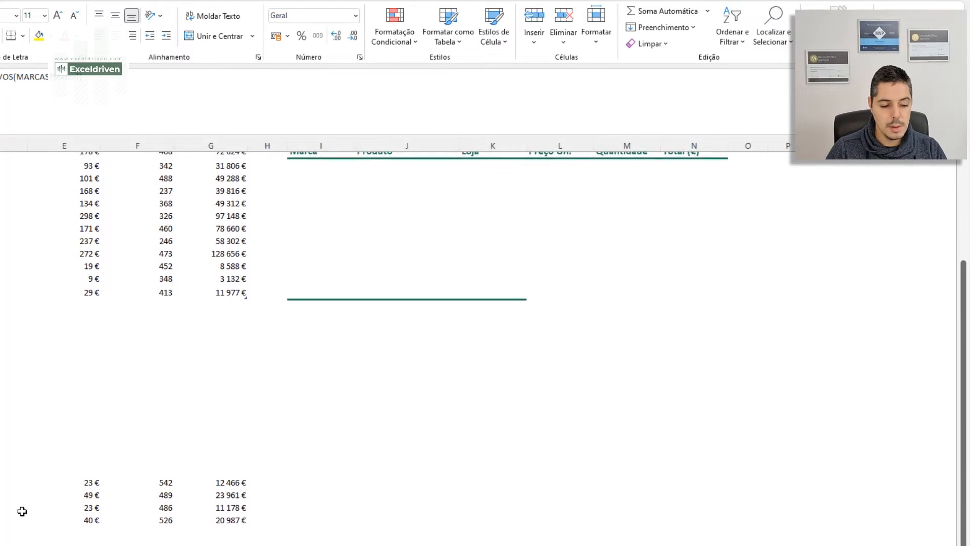
scroll(52, 484, "up", 4)
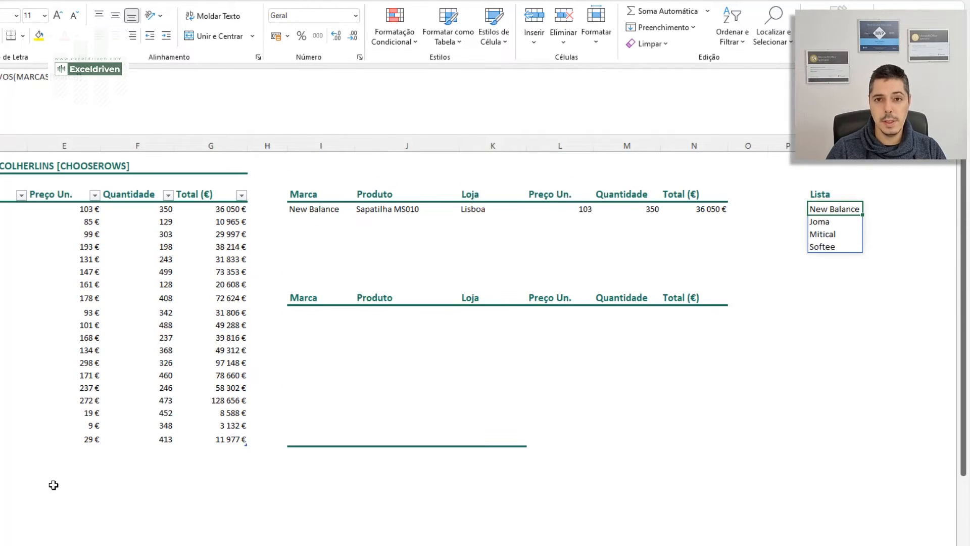
- Start a CORRESPX formula in R5, beside the unique brand list, using the spilled range Q5# as the lookup value
left_click(314, 210)
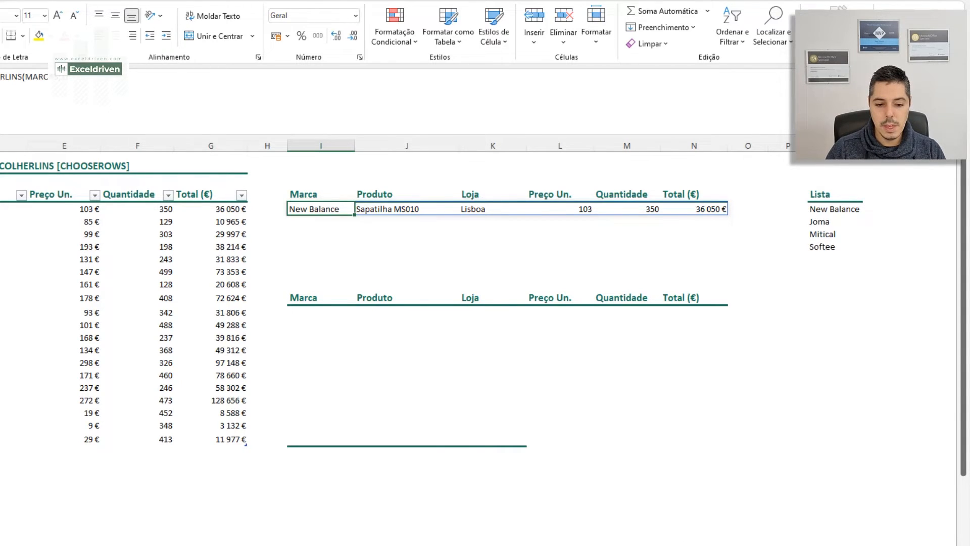
scroll(432, 293, "right", 2)
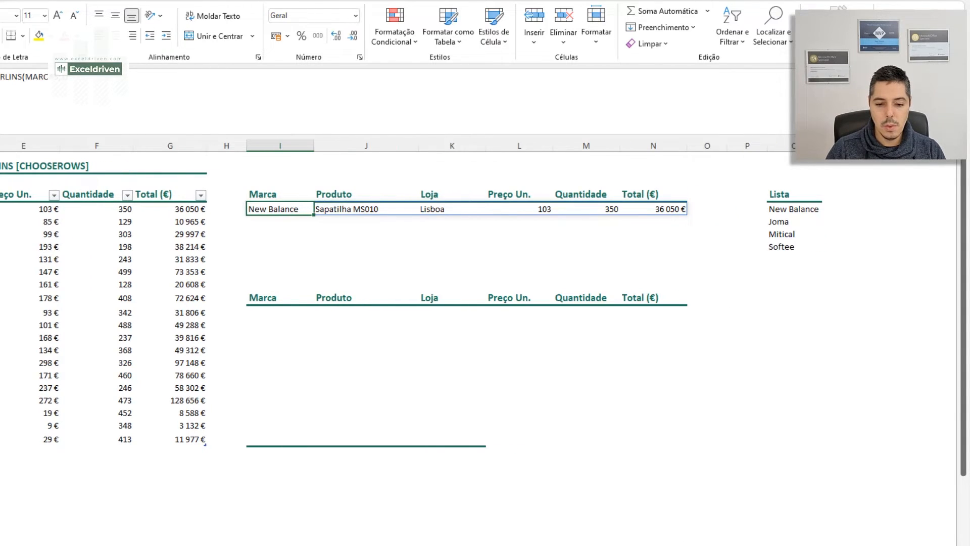
left_click(854, 209)
type("=")
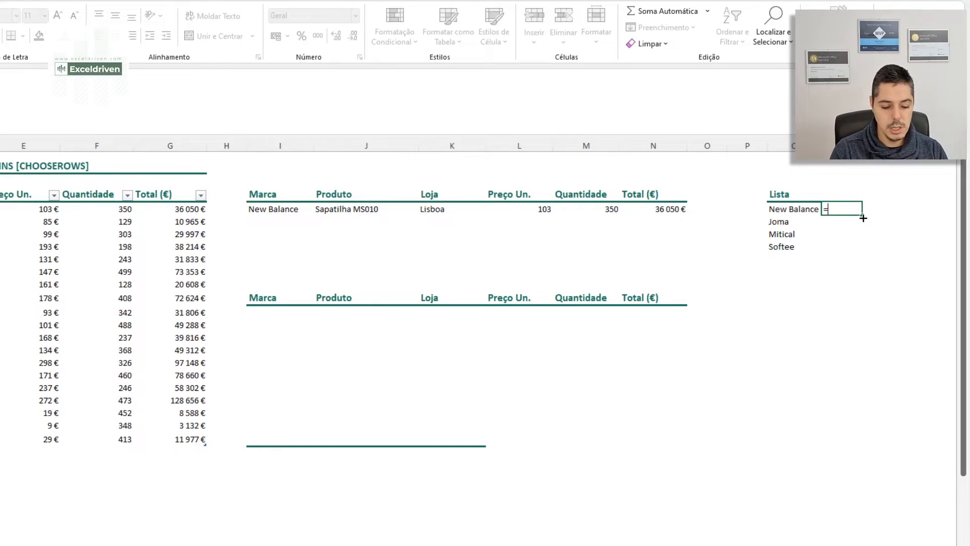
type("CO")
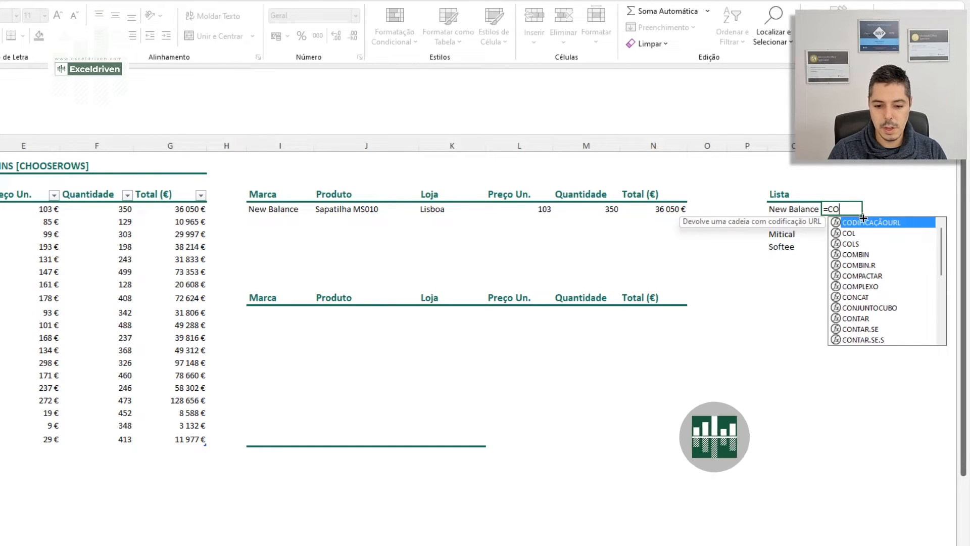
type("RRE")
key("Down")
key("Down")
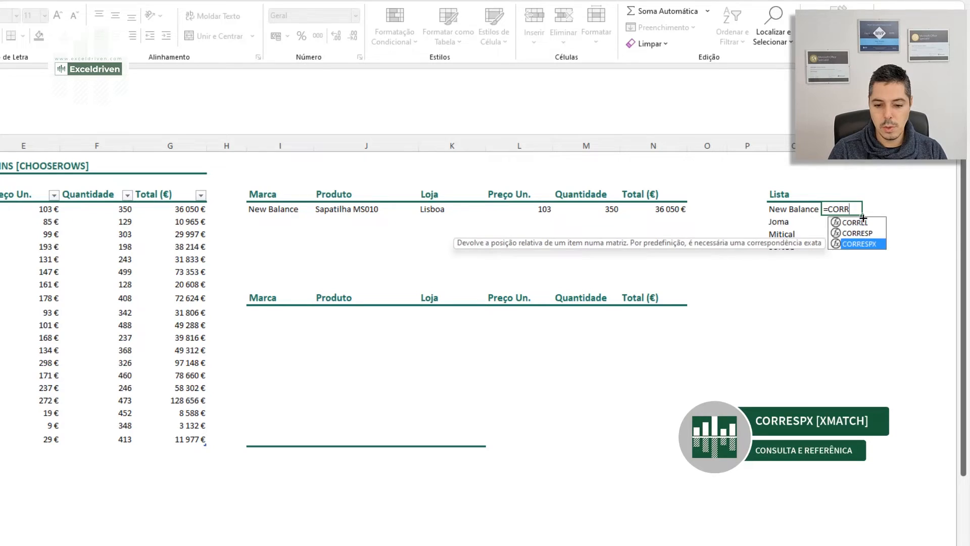
key("Tab")
left_click(797, 208)
left_click_drag(797, 209, 814, 248)
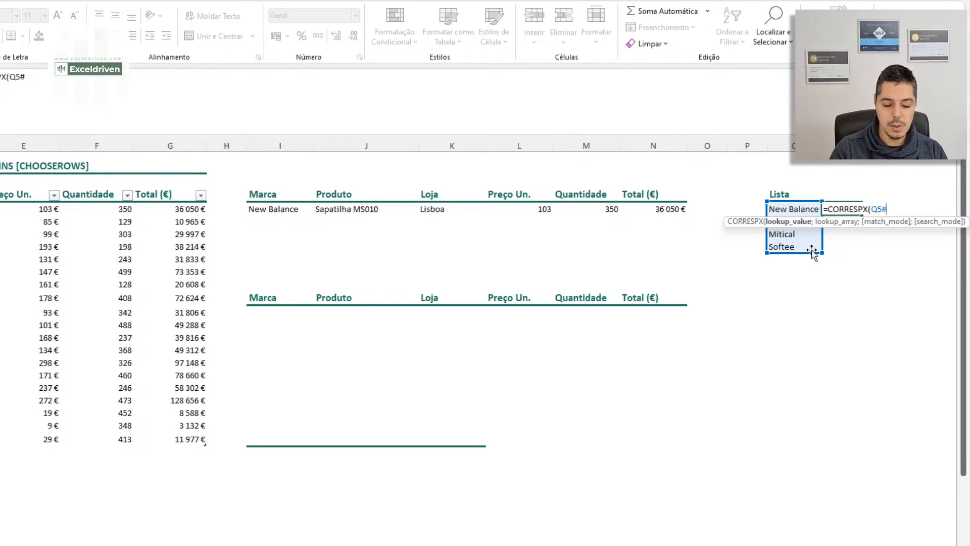
type(";")
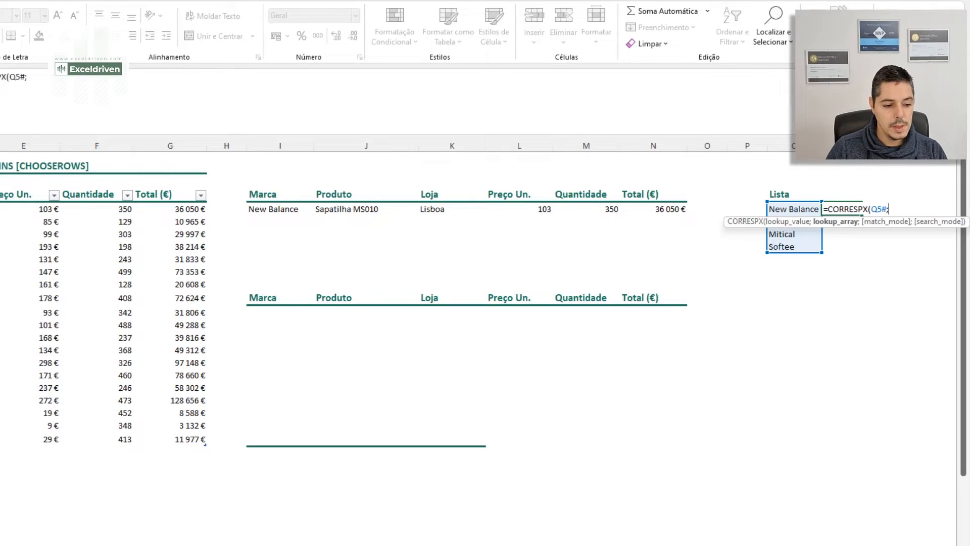
- Complete the R5 CORRESPX formula with lookup array MARCAS[Marca] and match mode 0, and inspect each brand's position
scroll(461, 295, "left", 2)
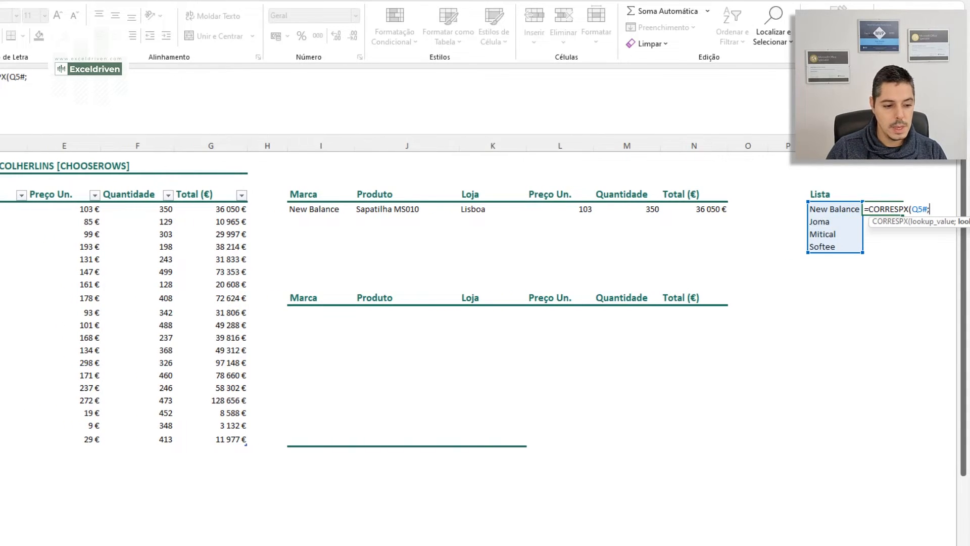
type("MARC")
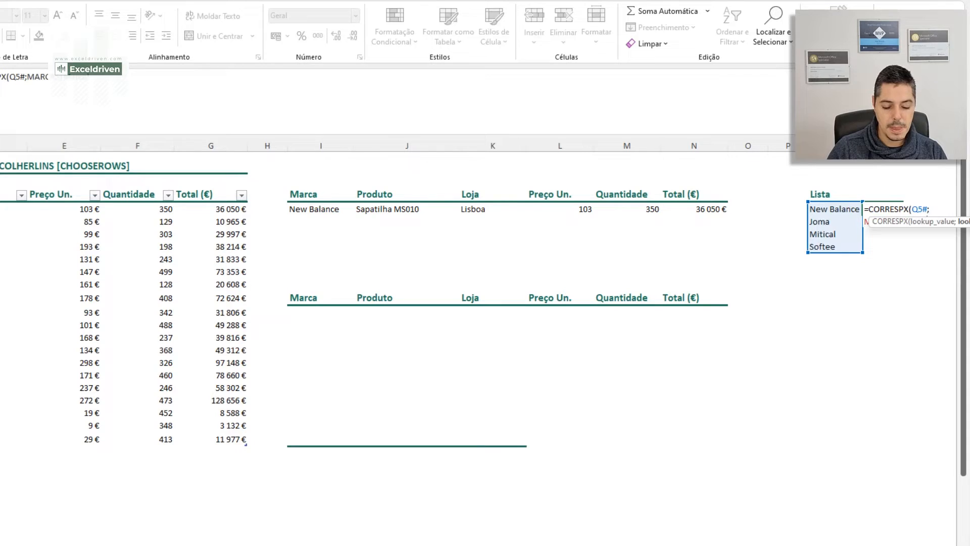
type("AS[Marca];0")
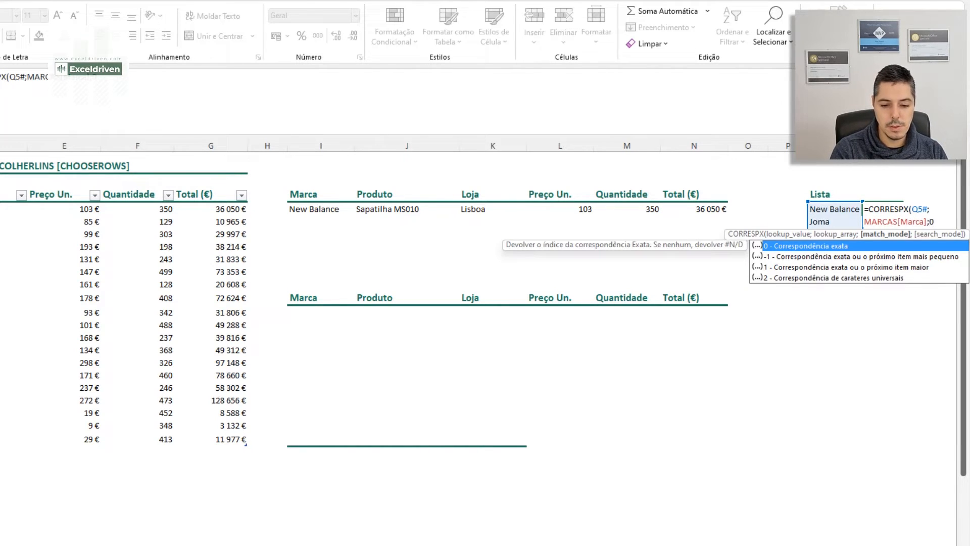
type(")")
key("Return")
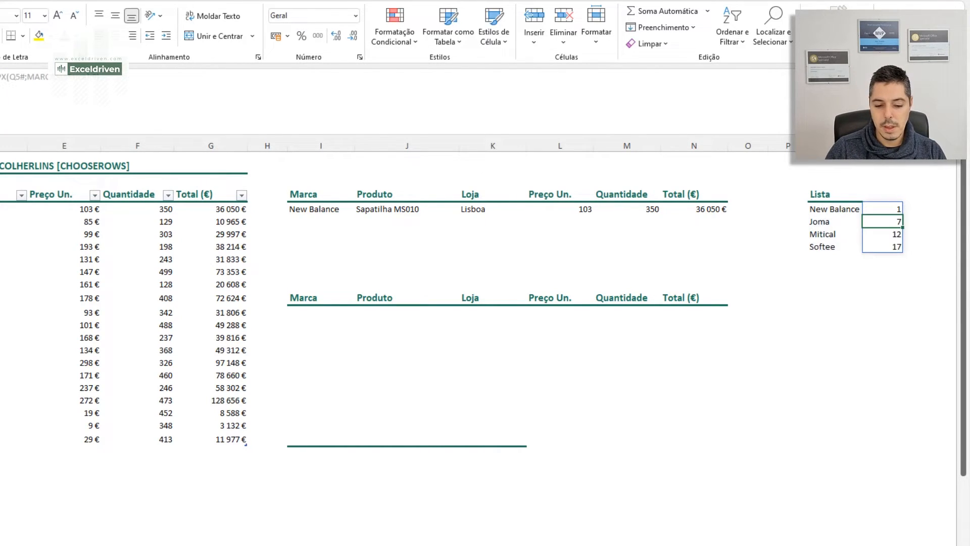
scroll(281, 154, "right", 1)
left_click(841, 206)
left_click(844, 220)
left_click(845, 234)
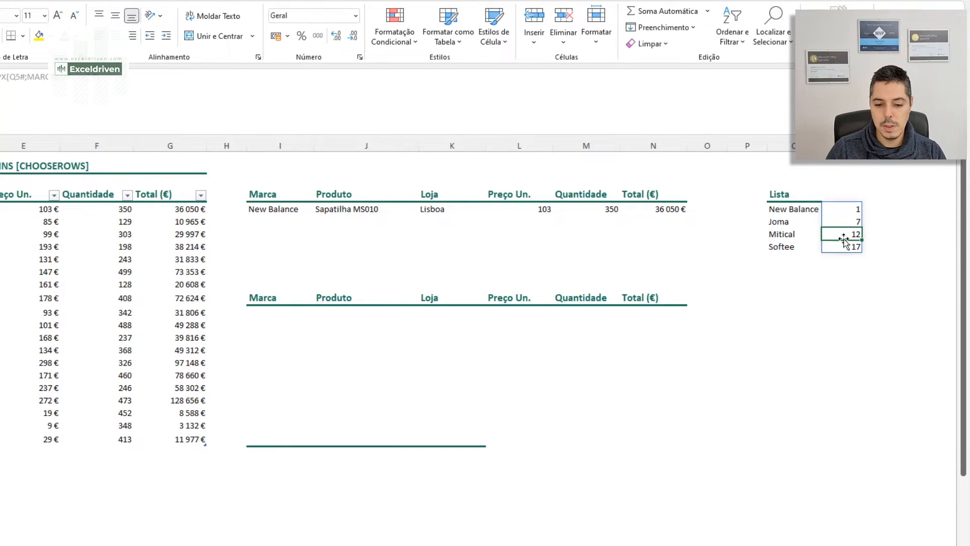
left_click(844, 247)
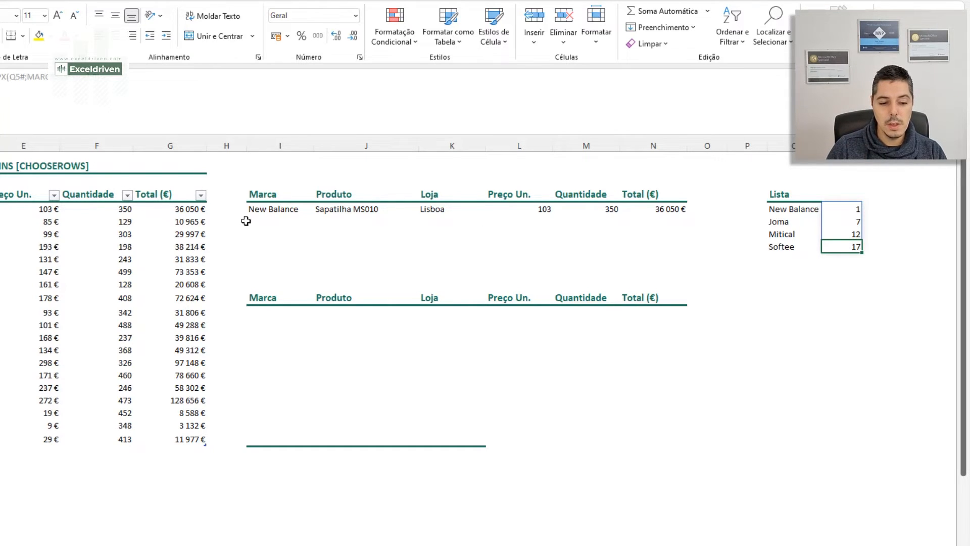
- Replace row number 1 in the I5 ESCOLHERLINS formula with a nested CORRESPX using the spilled range Q5# as lookup value
left_click(260, 210)
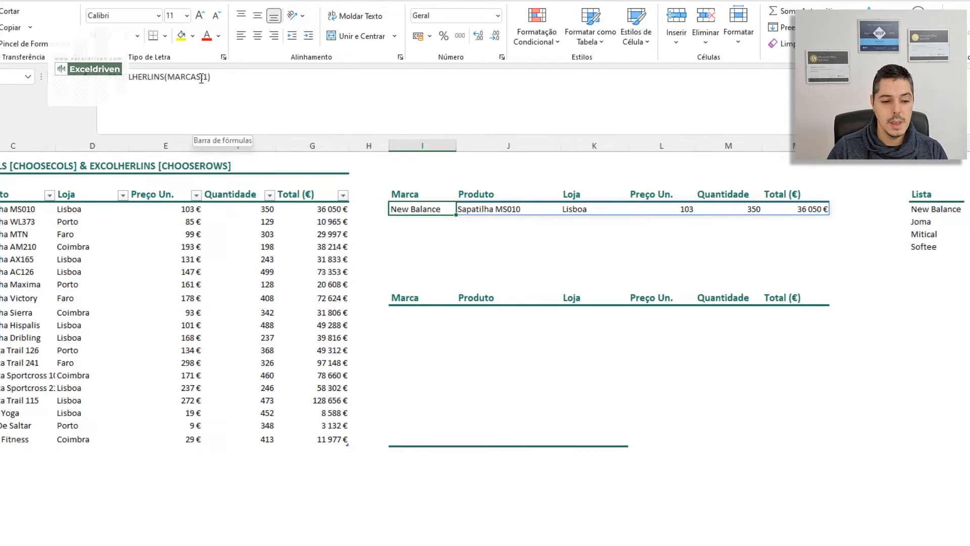
left_click(205, 76)
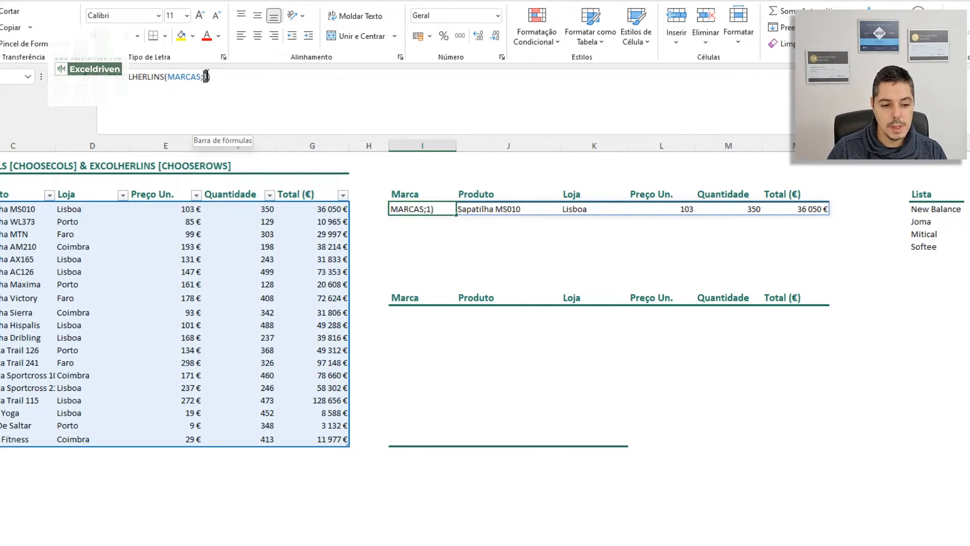
type("CORRESP")
key("Down")
key("Tab")
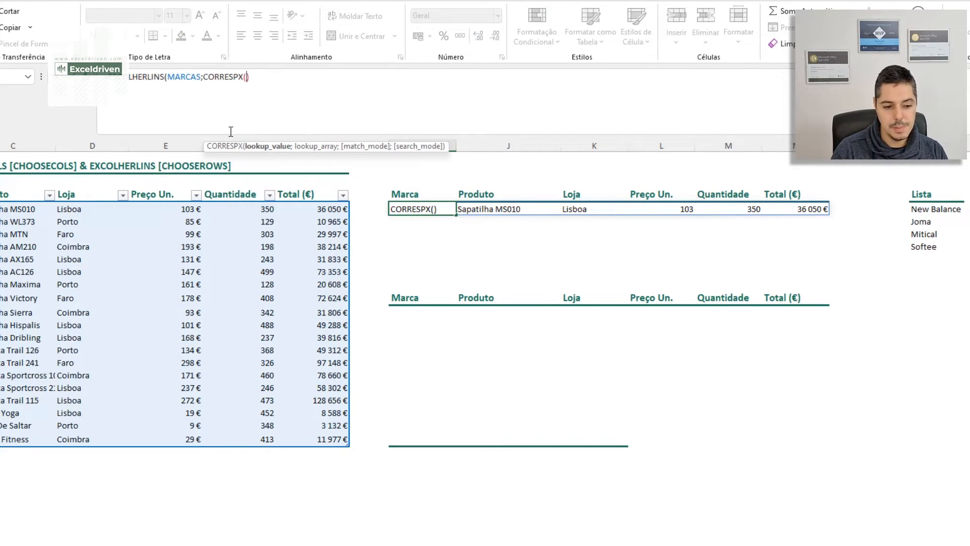
left_click(939, 208)
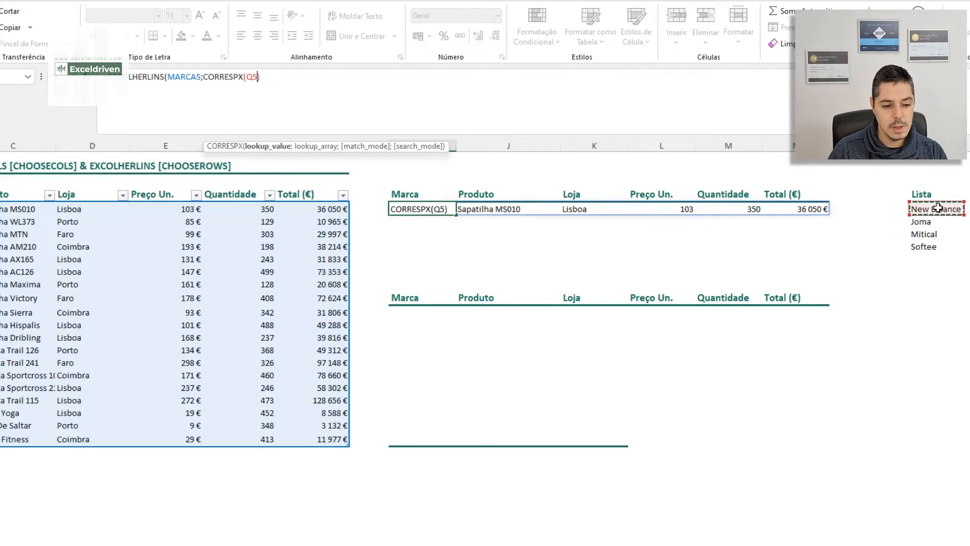
type("#;")
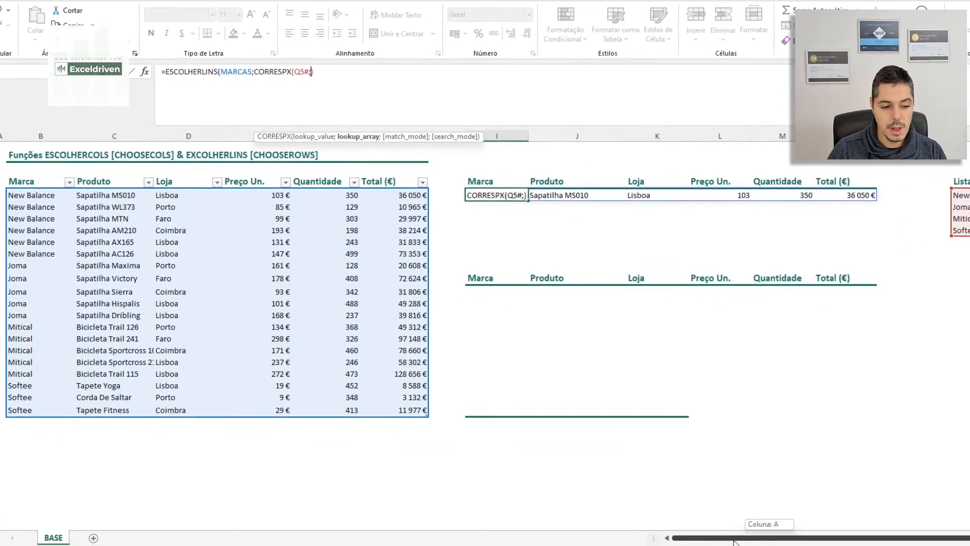
- Complete the nested CORRESPX in I5 with lookup array MARCAS[Marca] and match mode 0, and inspect the row returned for each brand
left_click(53, 174)
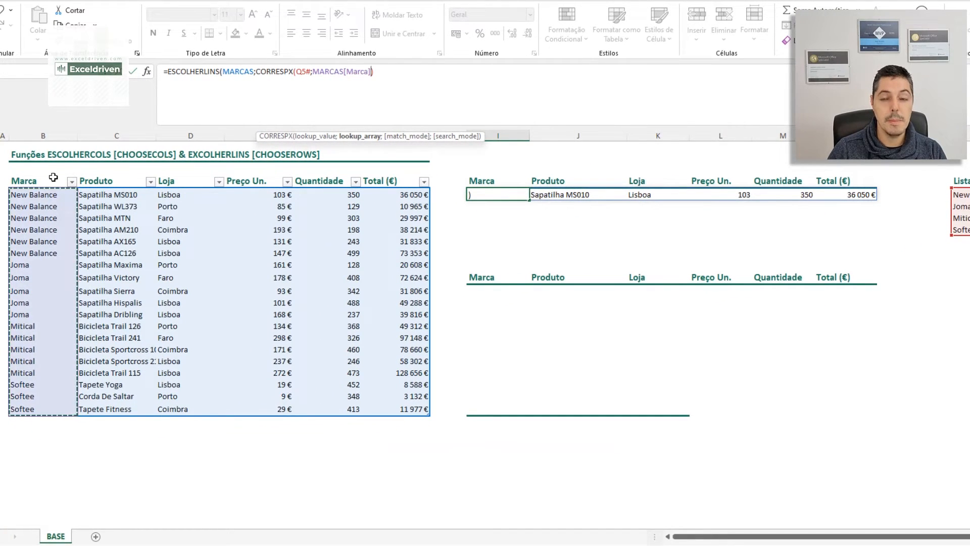
type(";")
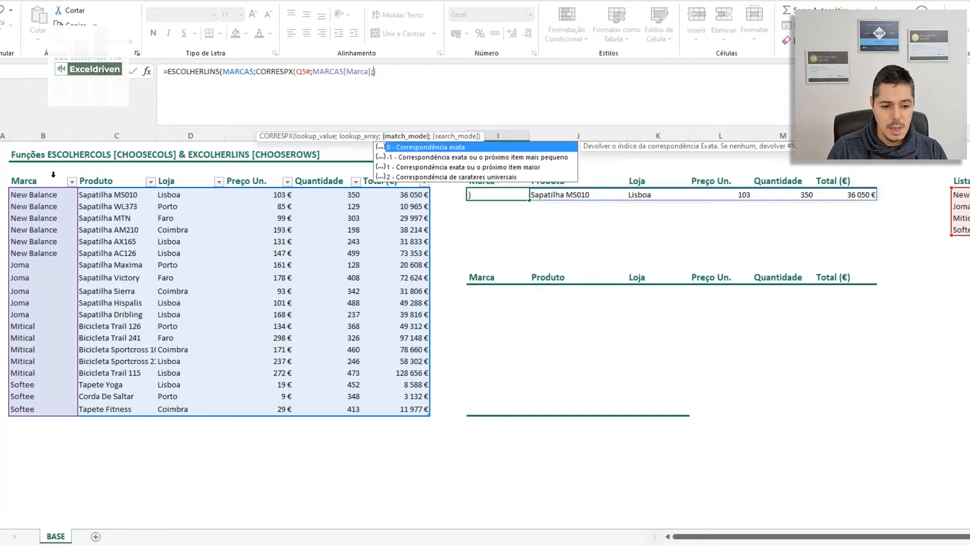
type("0")
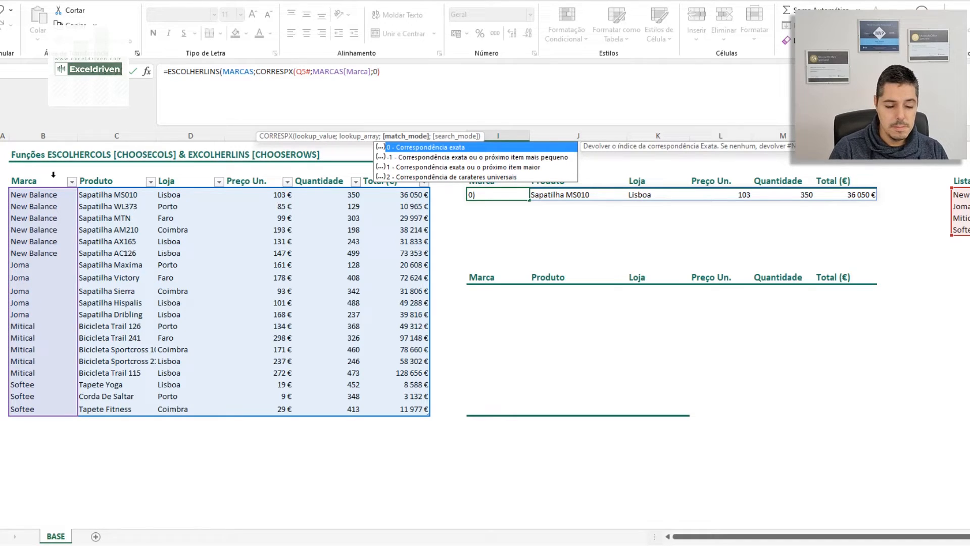
left_click(420, 73)
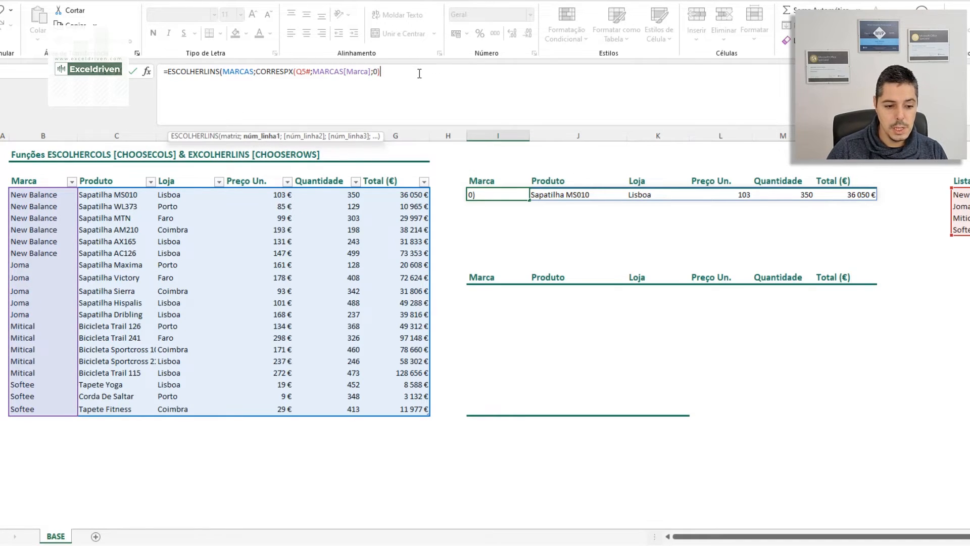
type(")")
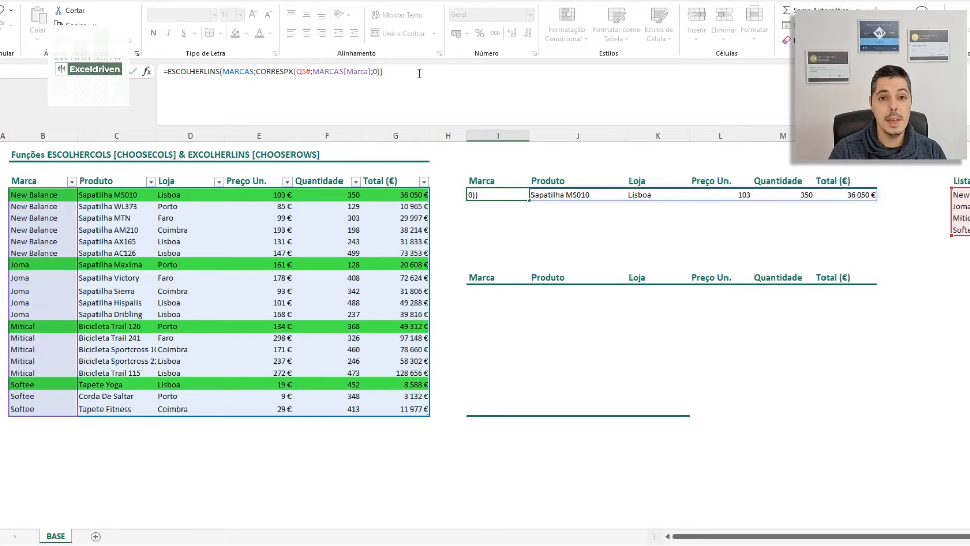
key("Return")
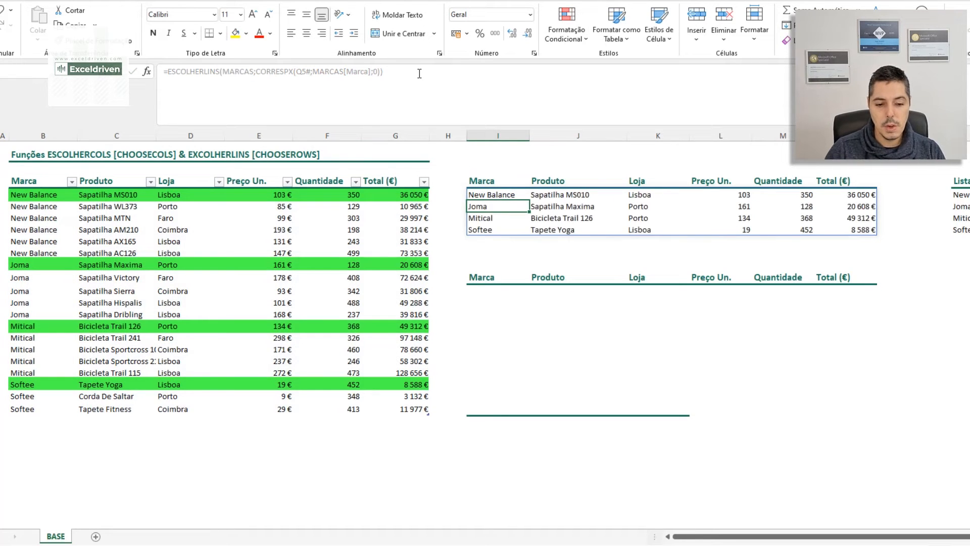
left_click(513, 193)
left_click(500, 207)
left_click(493, 218)
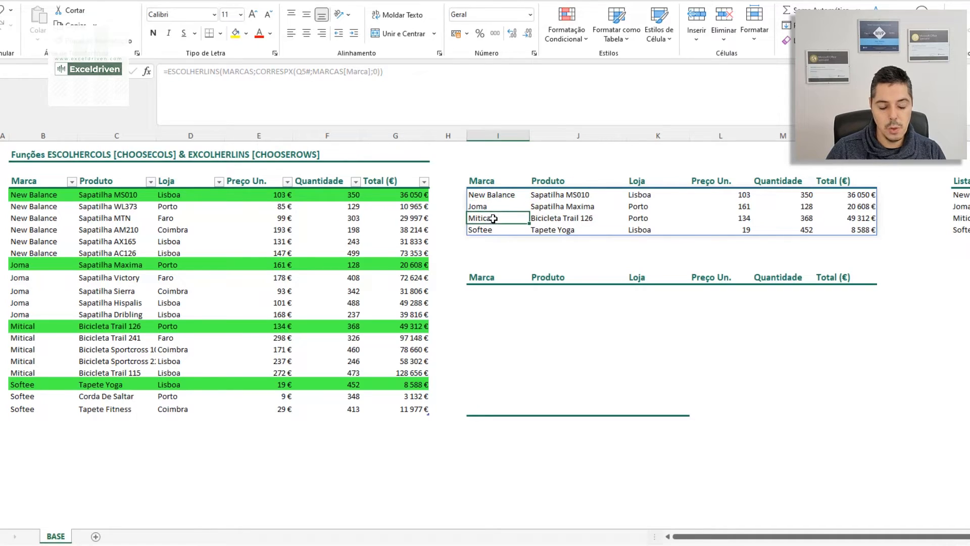
left_click(493, 231)
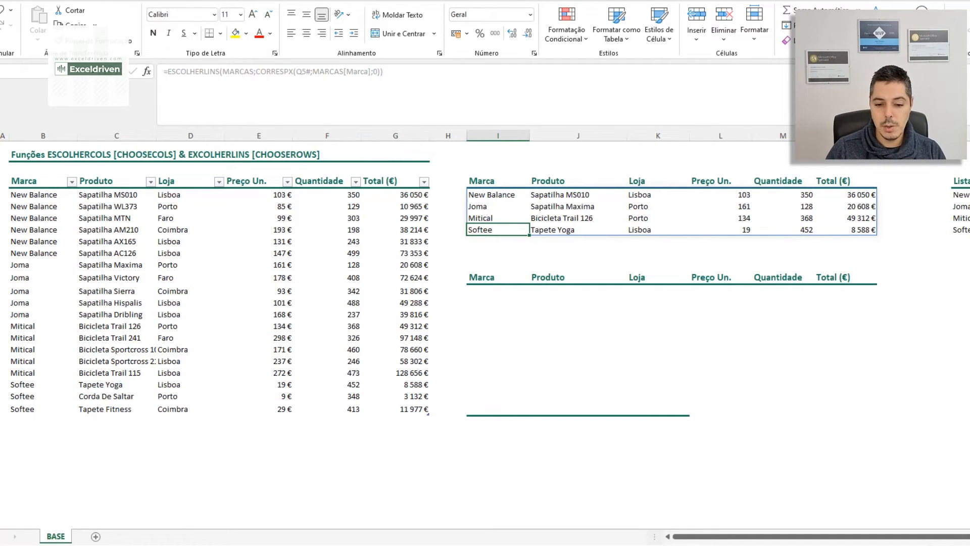
- Add search mode -1 (last to first) to the CORRESPX formula in R5 and check each brand's position
left_click(968, 196)
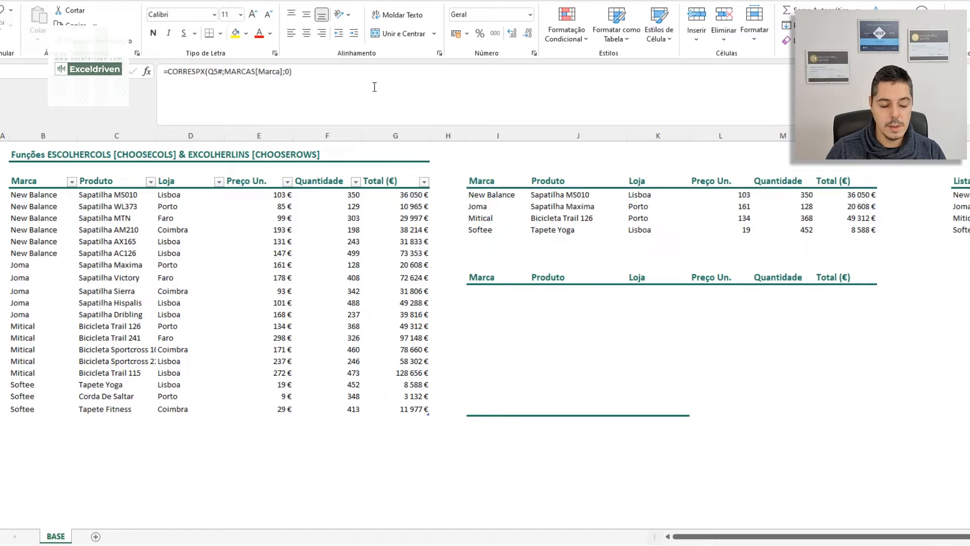
left_click(288, 72)
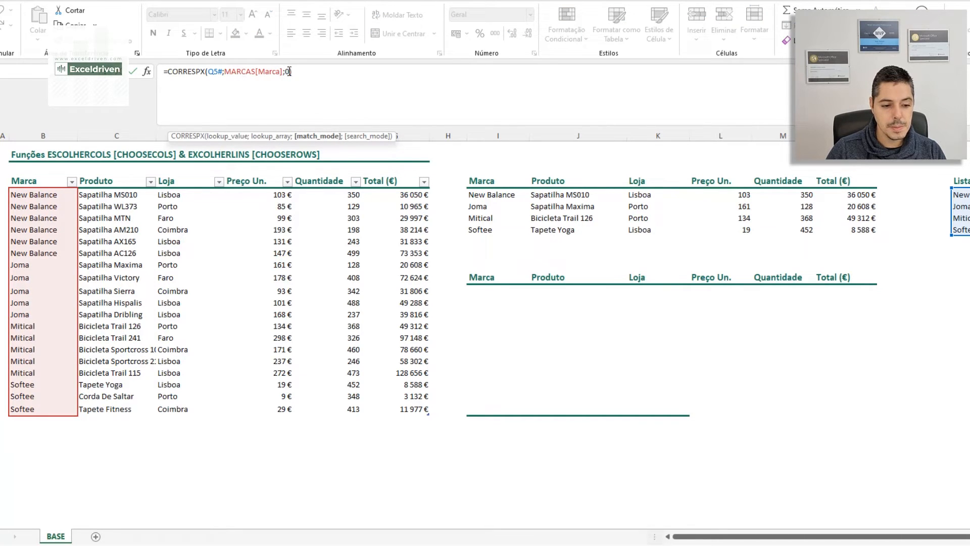
type(";")
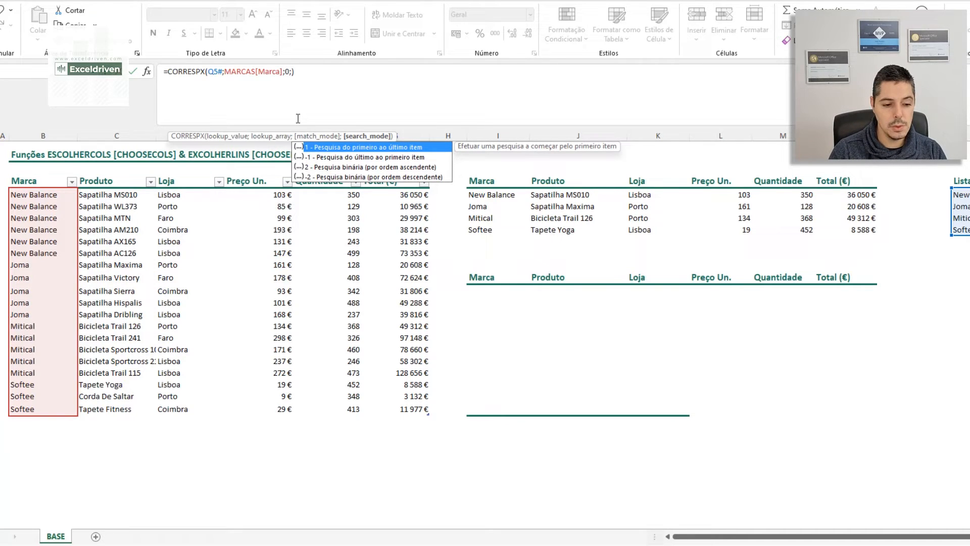
type("-1")
key("Return")
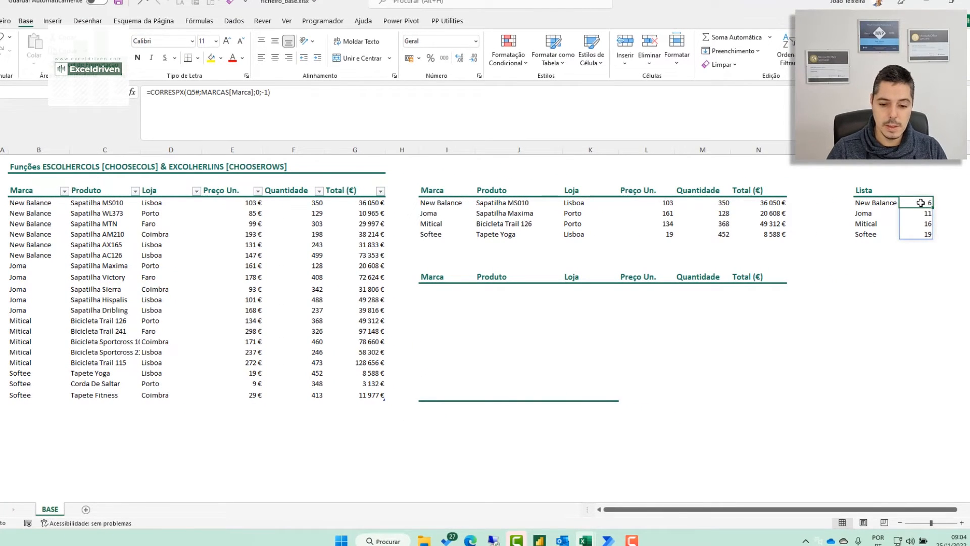
left_click(921, 213)
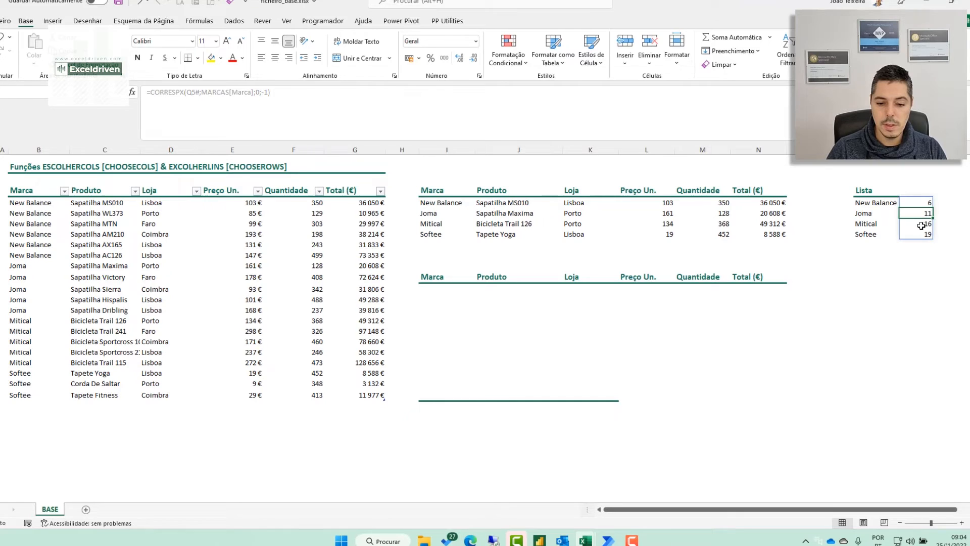
left_click(921, 224)
left_click(919, 235)
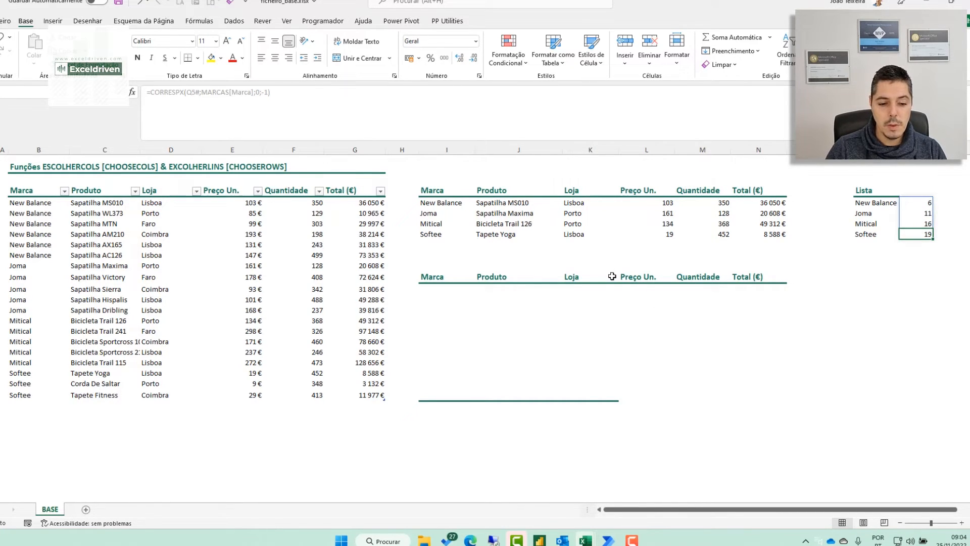
- Move the four SOLOGNEC records directly beneath the last row of the MARCAS table and check the brand list, positions and extracted rows
scroll(278, 351, "down", 4)
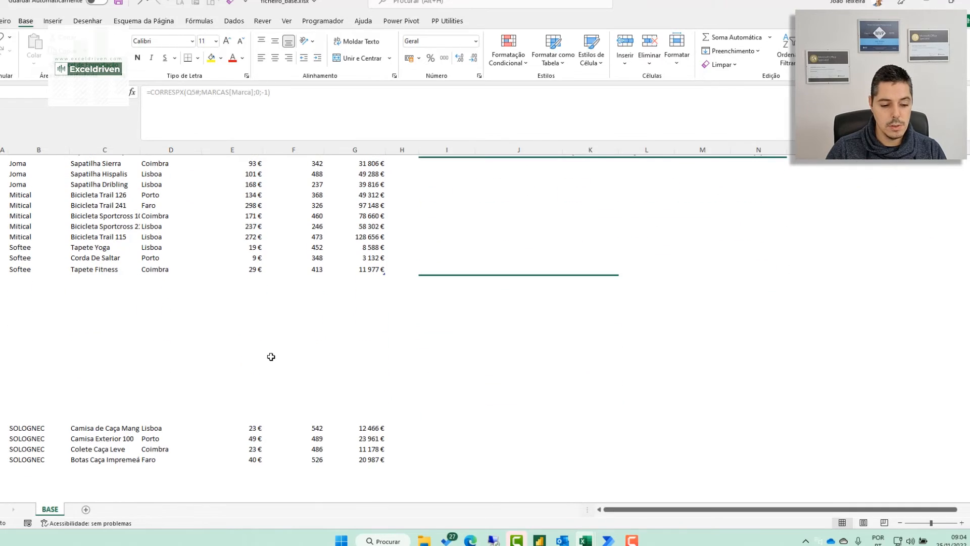
left_click_drag(32, 430, 377, 460)
left_click_drag(340, 425, 341, 281)
scroll(290, 346, "up", 4)
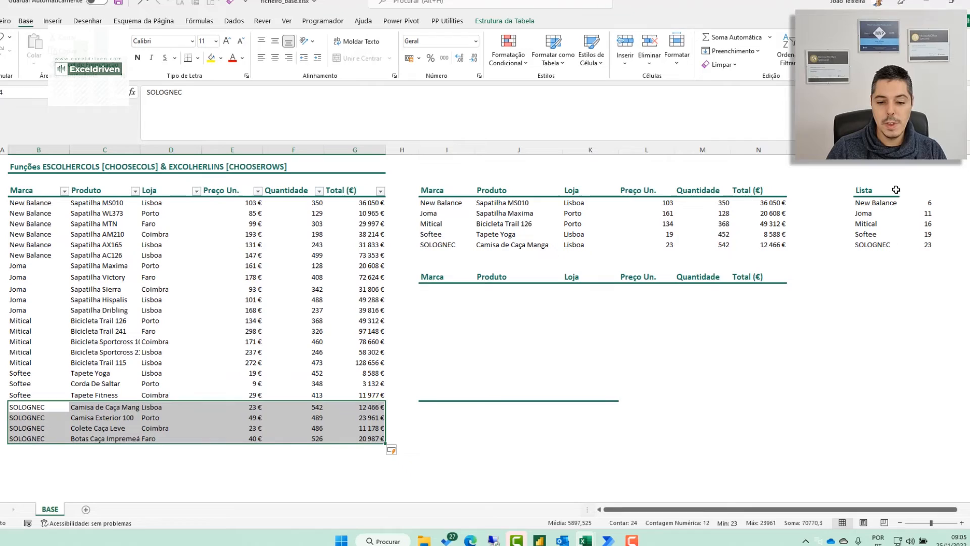
left_click(885, 203)
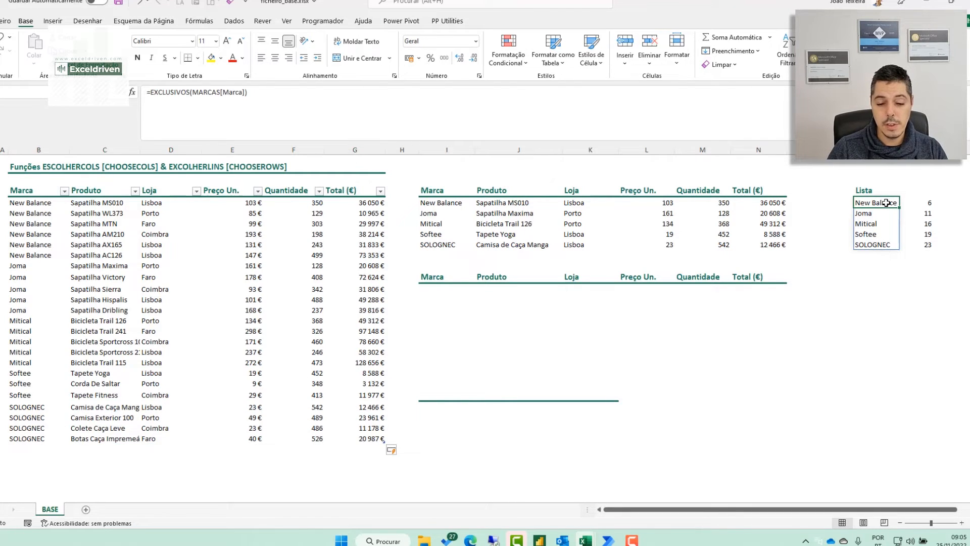
left_click(879, 243)
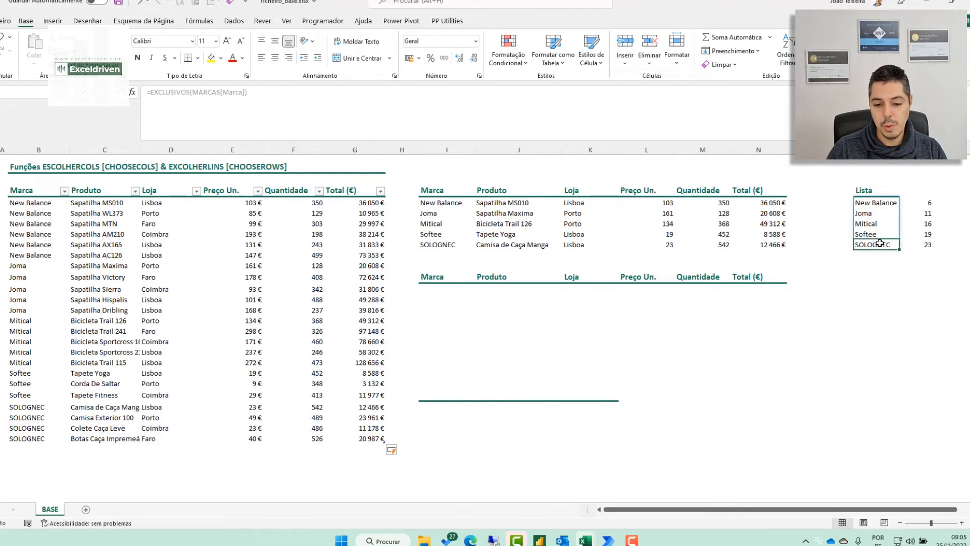
left_click(919, 243)
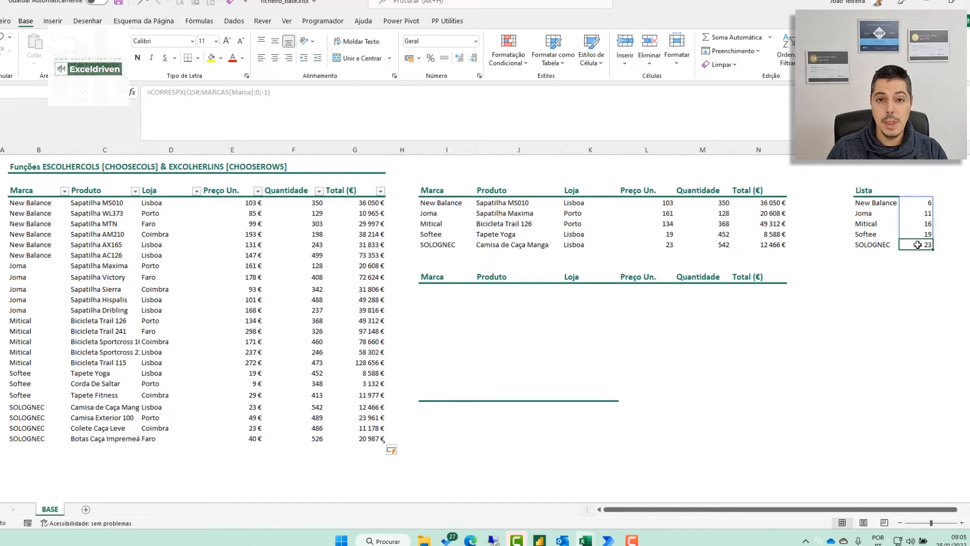
left_click(447, 247)
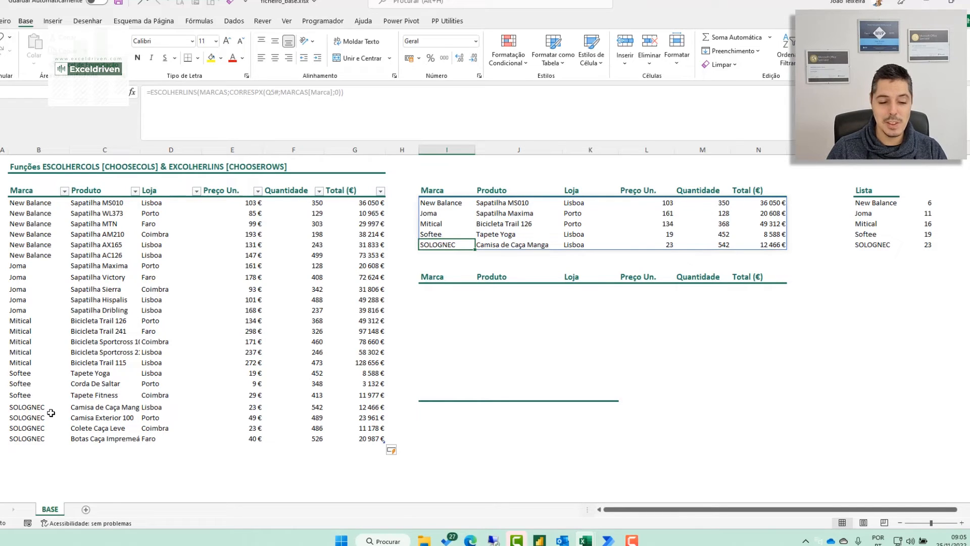
- Add search mode -1 to the CORRESPX nested in the I5 ESCOLHERLINS formula to extract each brand's last record
left_click(433, 205)
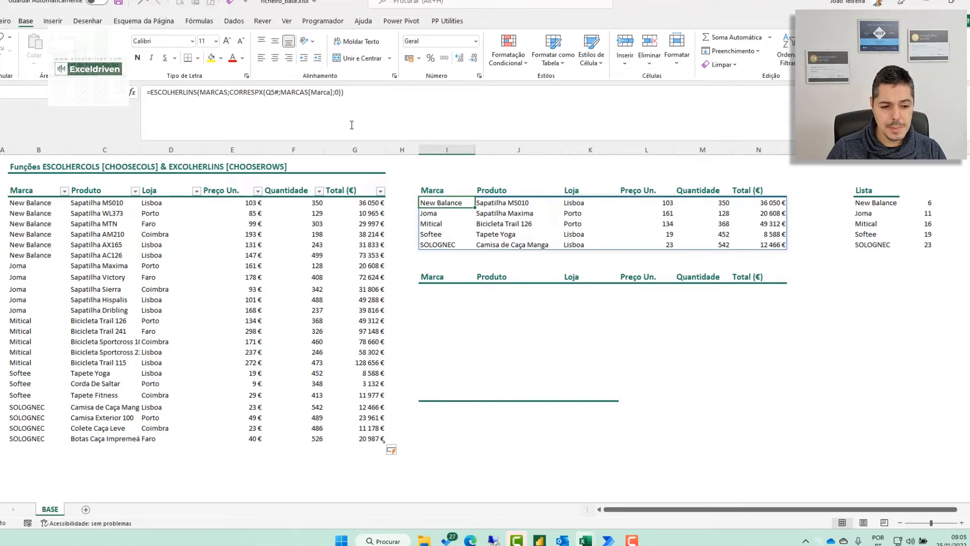
left_click(341, 92)
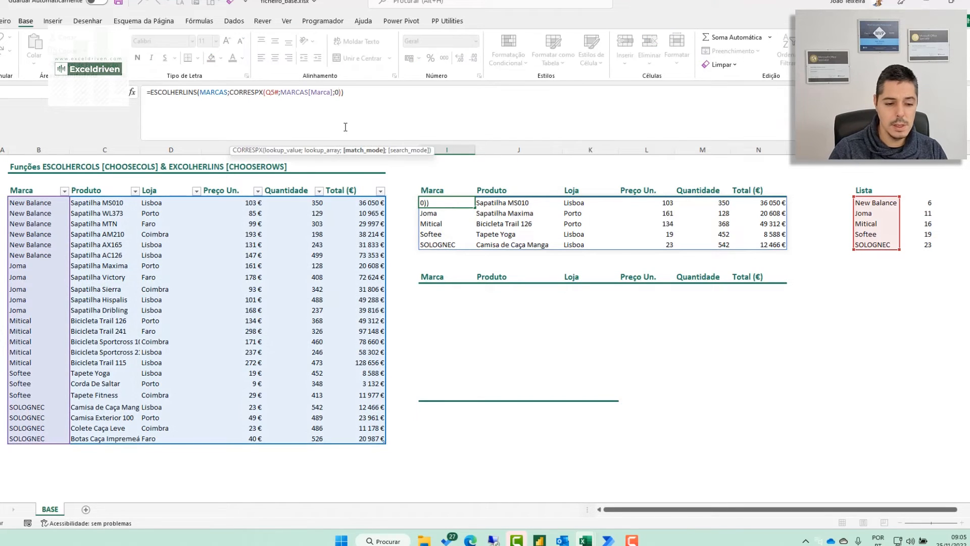
type(";")
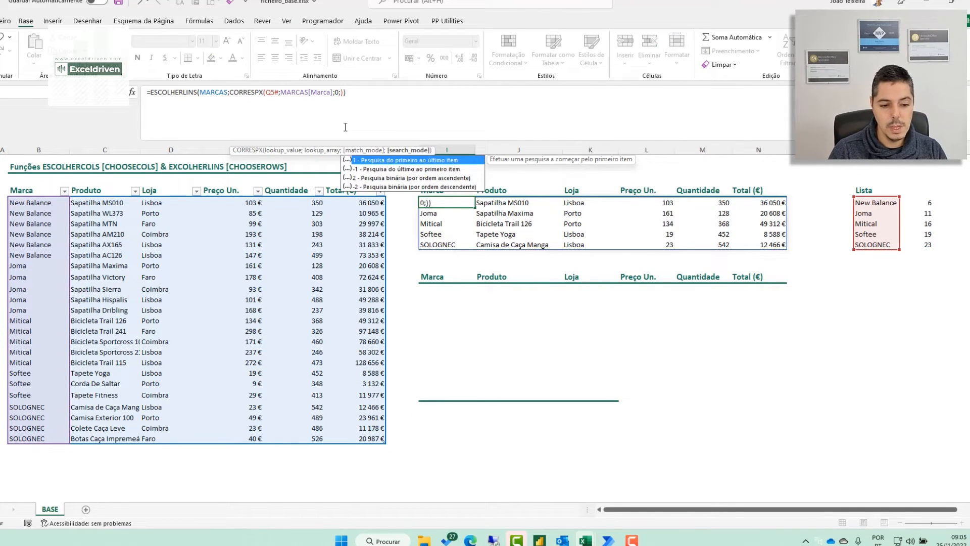
type("-1")
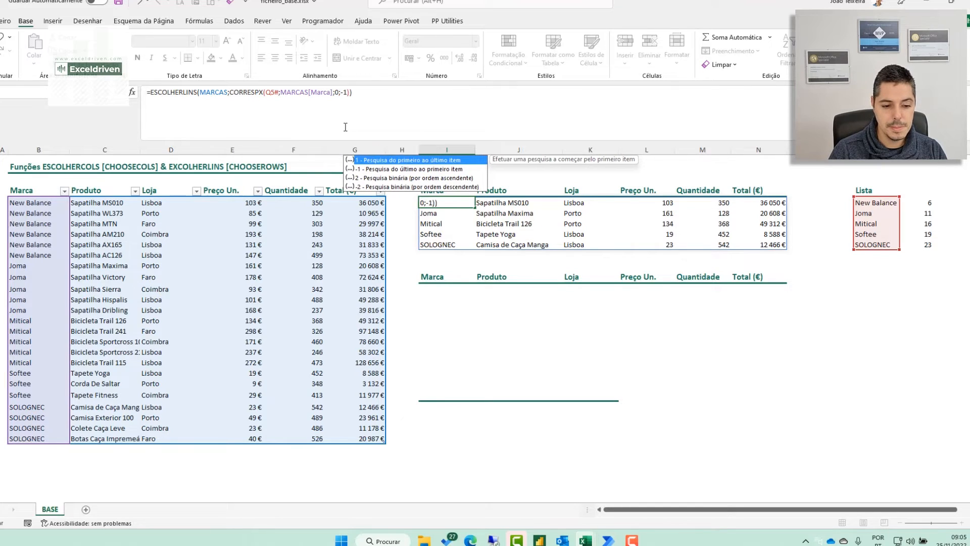
key("Return")
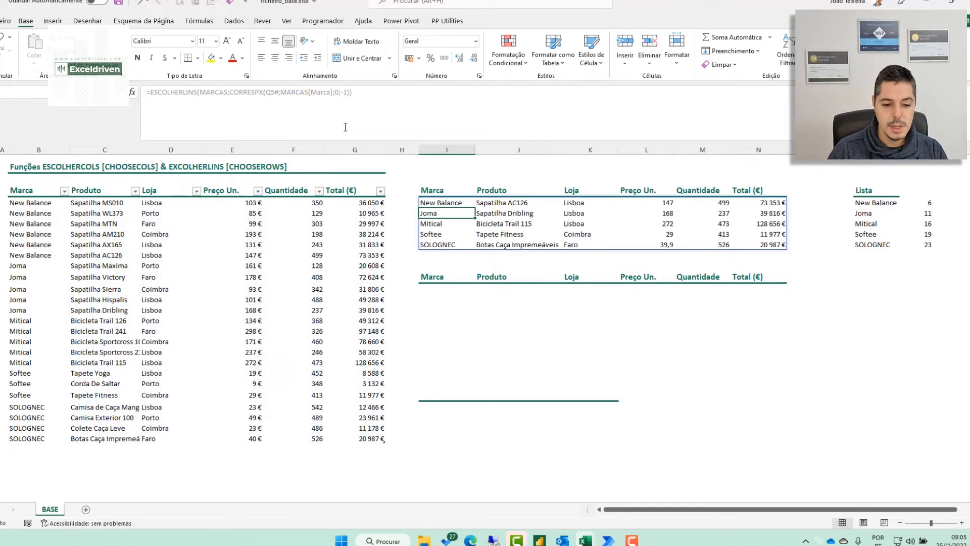
left_click(435, 203)
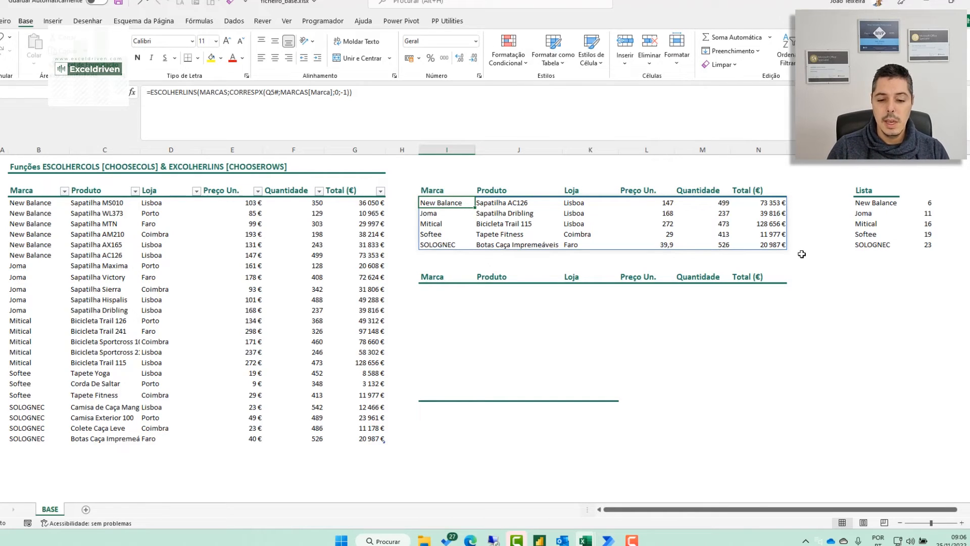
- Enter =SEQUÊNCIA(5;1;1;2) in Q12, below the Lista brand list, to generate five row numbers starting at 1 in steps of 2
left_click(865, 280)
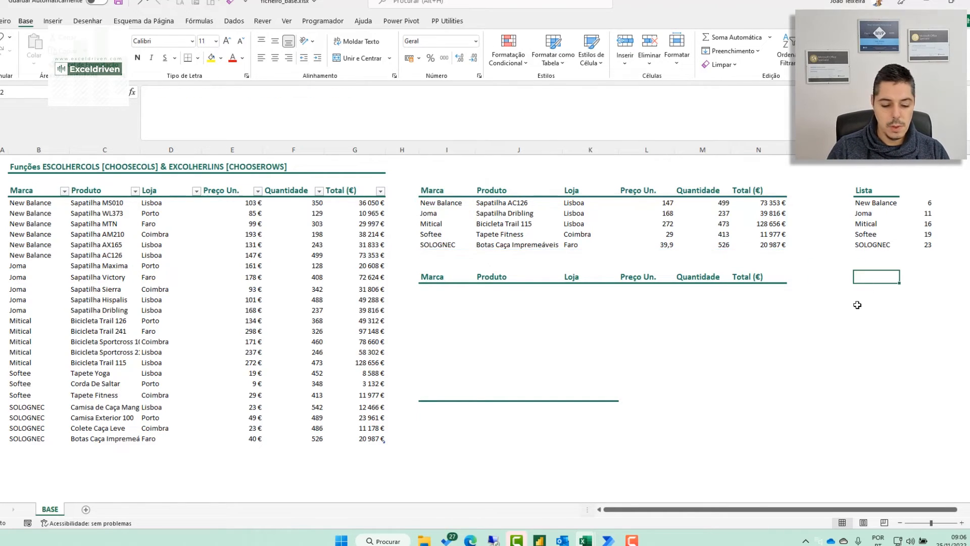
type("=SE")
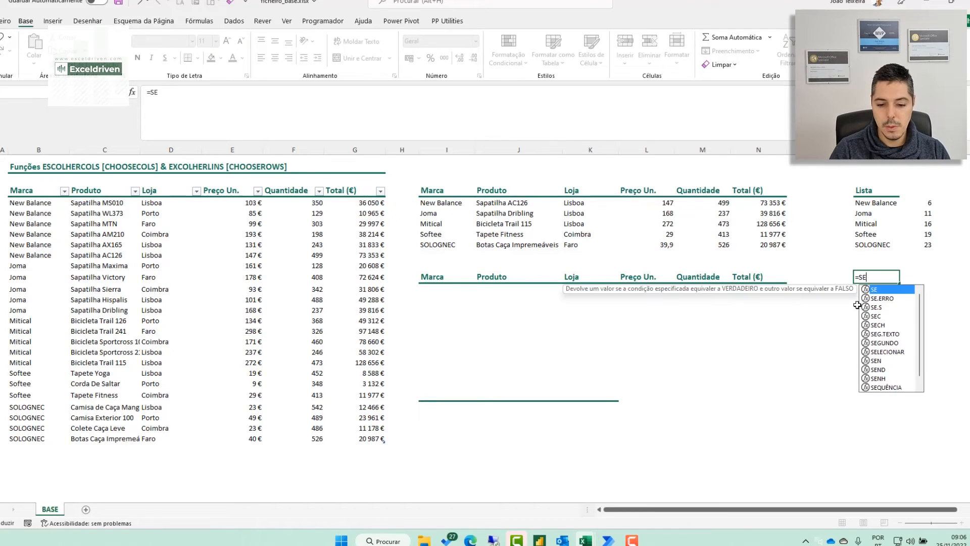
key("Down")
key("Down")
key("Down")
key("Down")
key("Down")
key("Down")
key("Down")
key("Down")
key("Down")
key("Down")
key("Down")
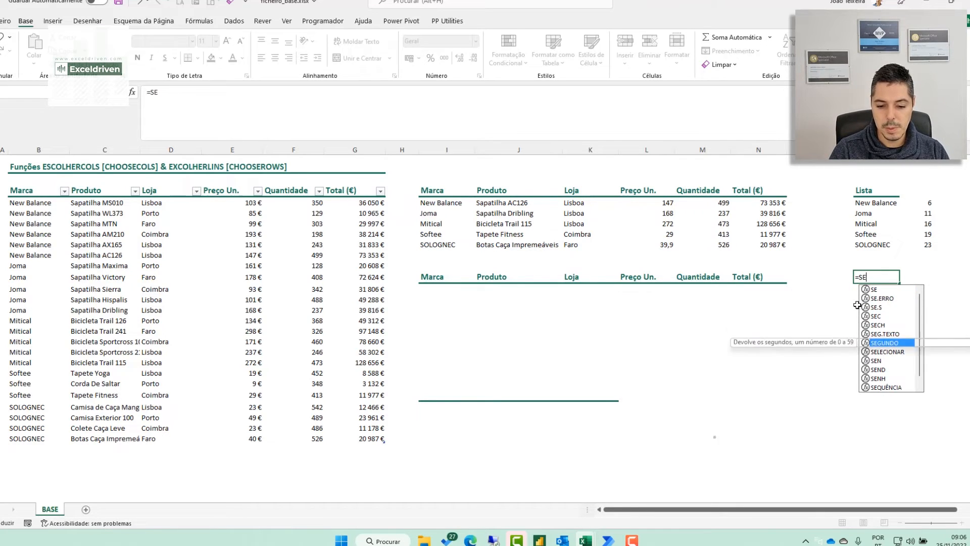
key("Tab")
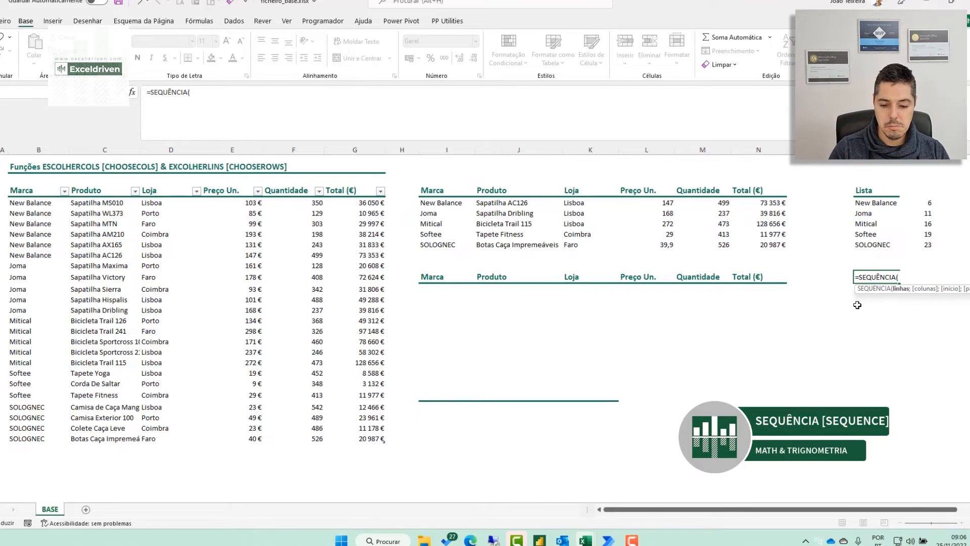
type("5")
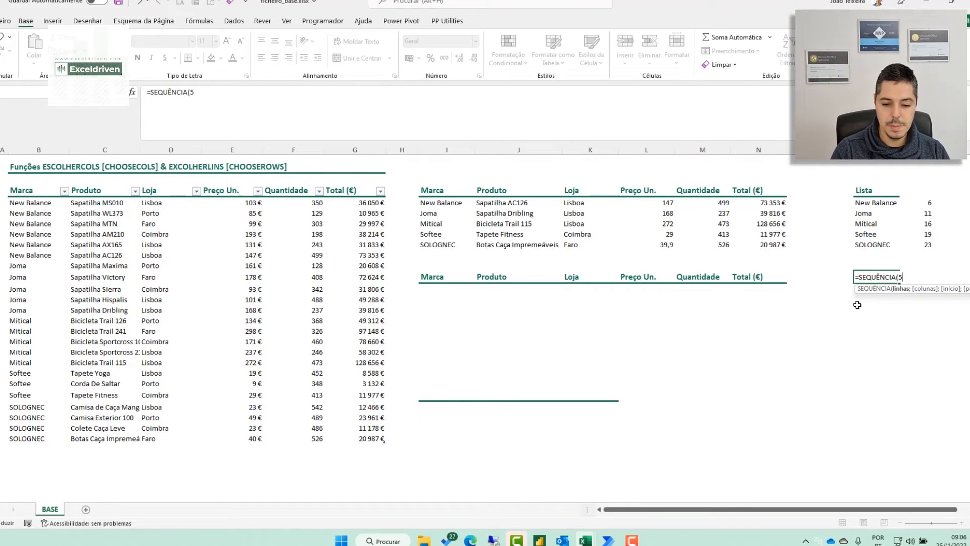
type(";1;1;")
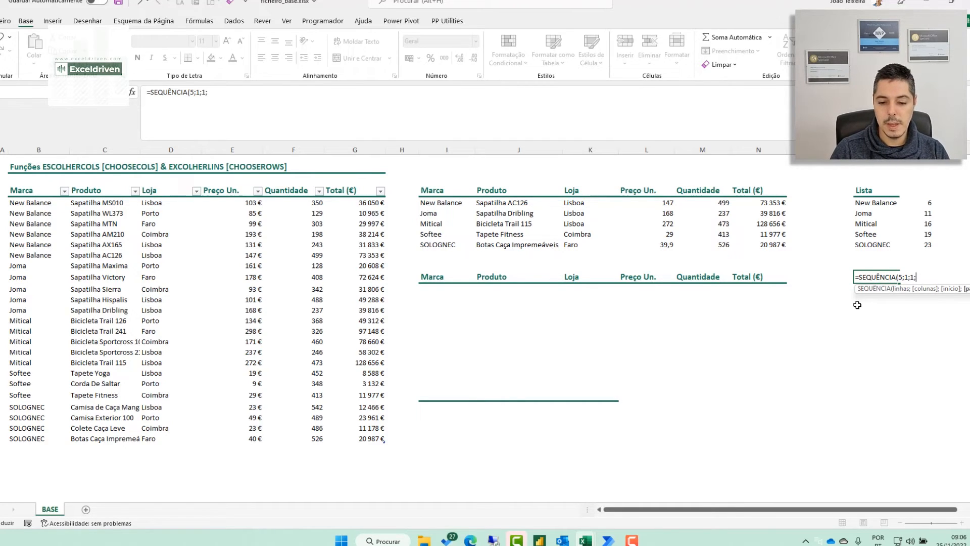
type("2")
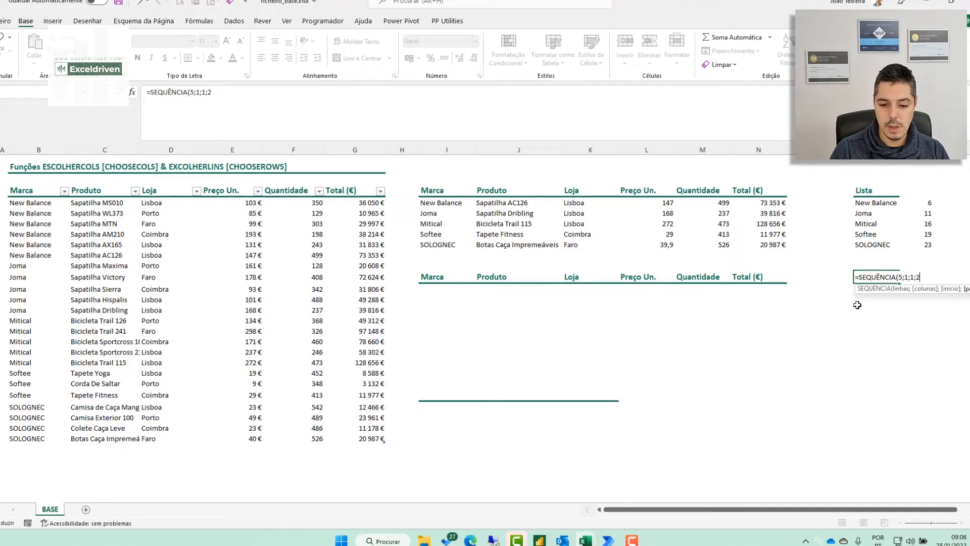
type(")")
key("Return")
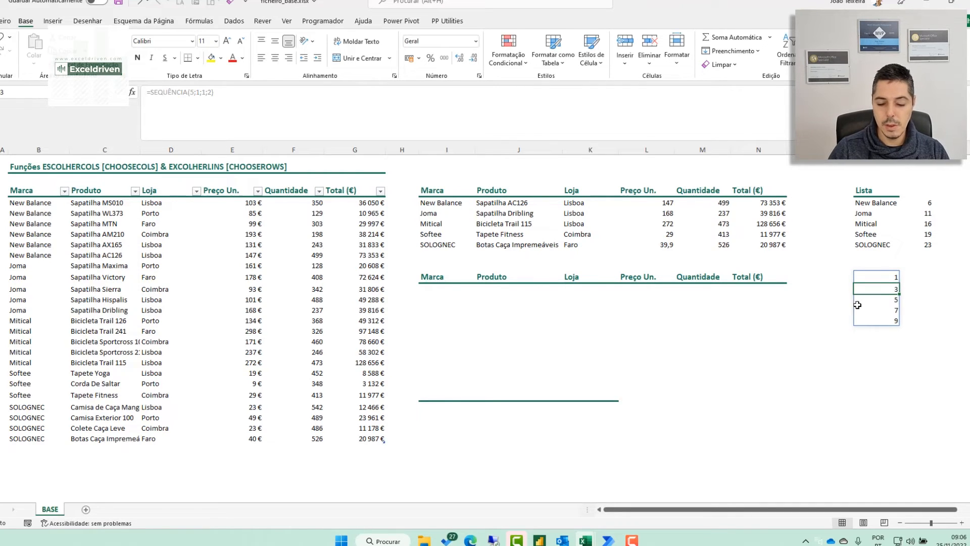
- Examine each number spilled from Q12 and the rows and step arguments of its SEQUÊNCIA formula, leaving the formula as it is
left_click(879, 275)
left_click(876, 289)
left_click(877, 300)
left_click(879, 310)
left_click(879, 320)
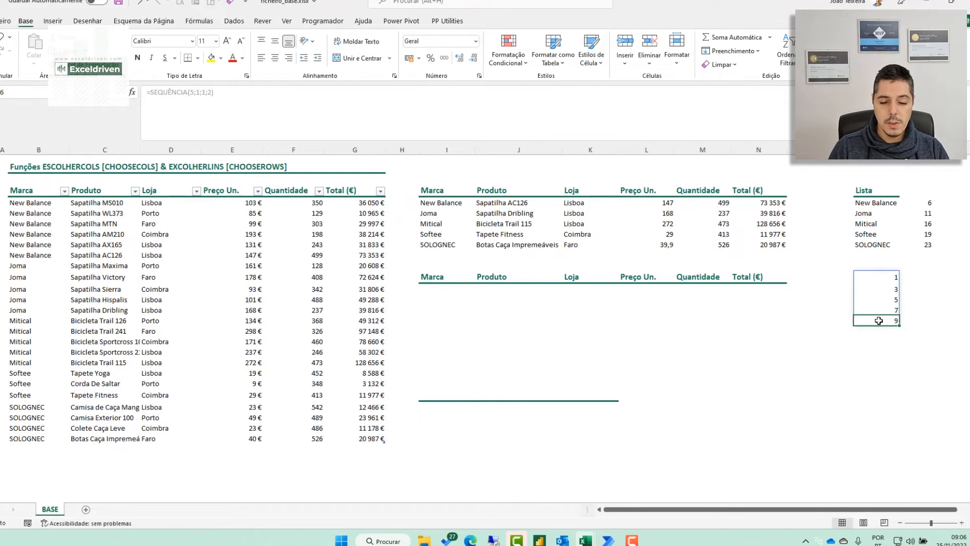
left_click(874, 279)
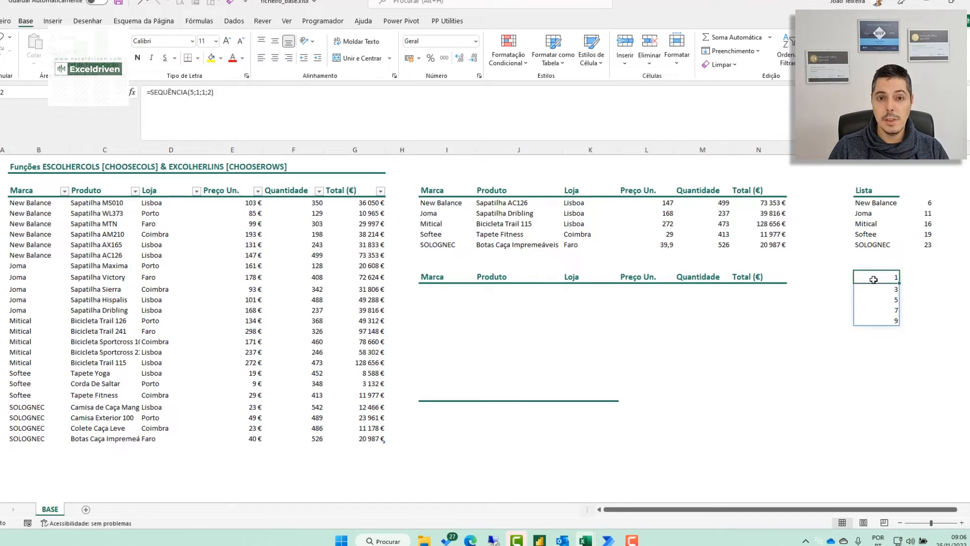
left_click(893, 320)
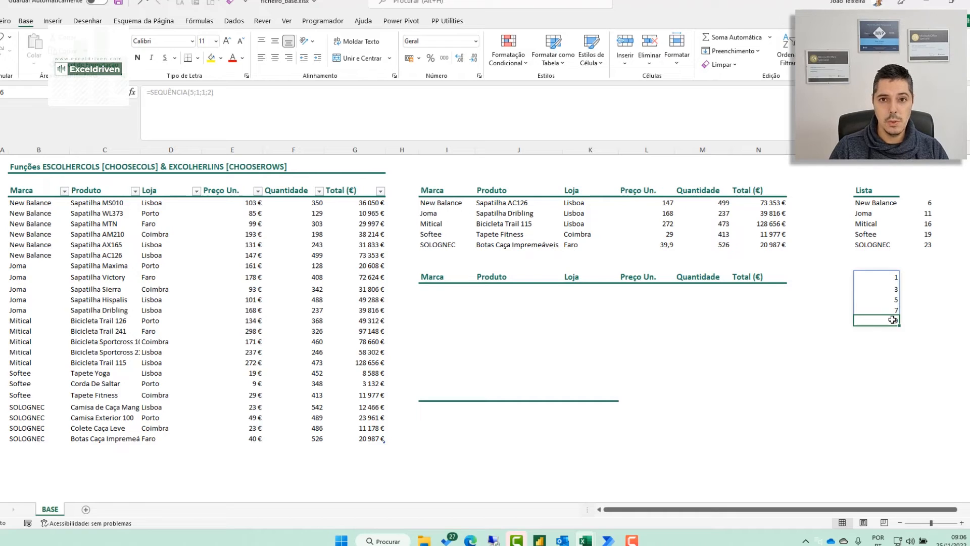
left_click(895, 276)
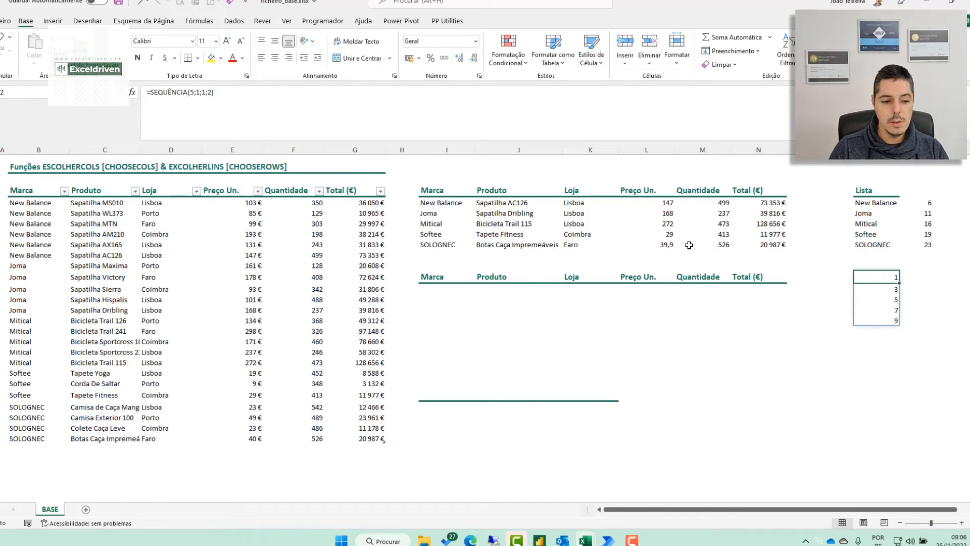
double_click(192, 92)
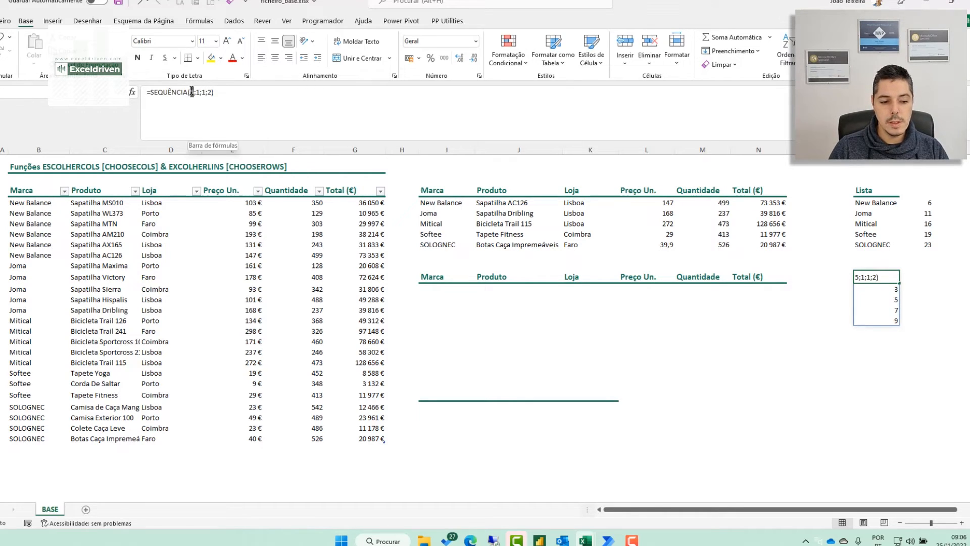
double_click(210, 91)
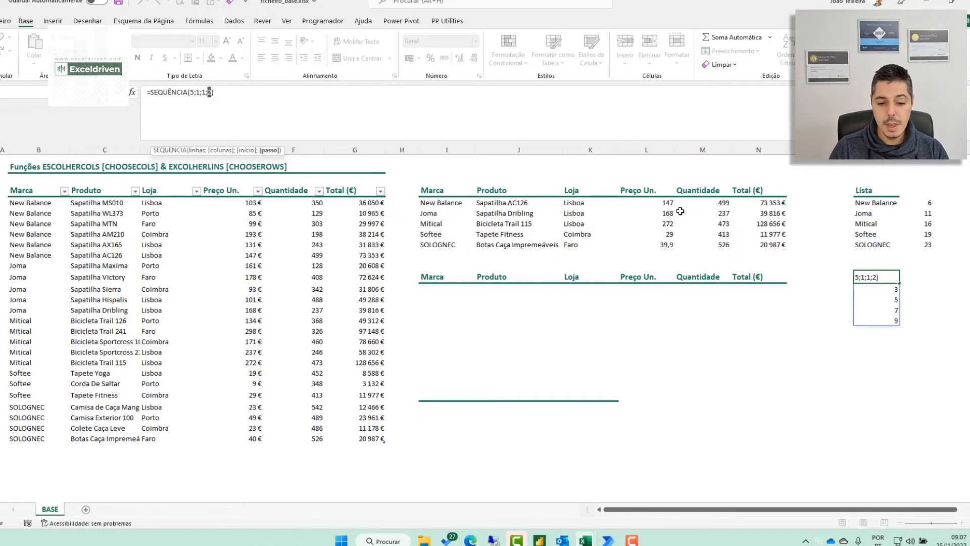
key("Return")
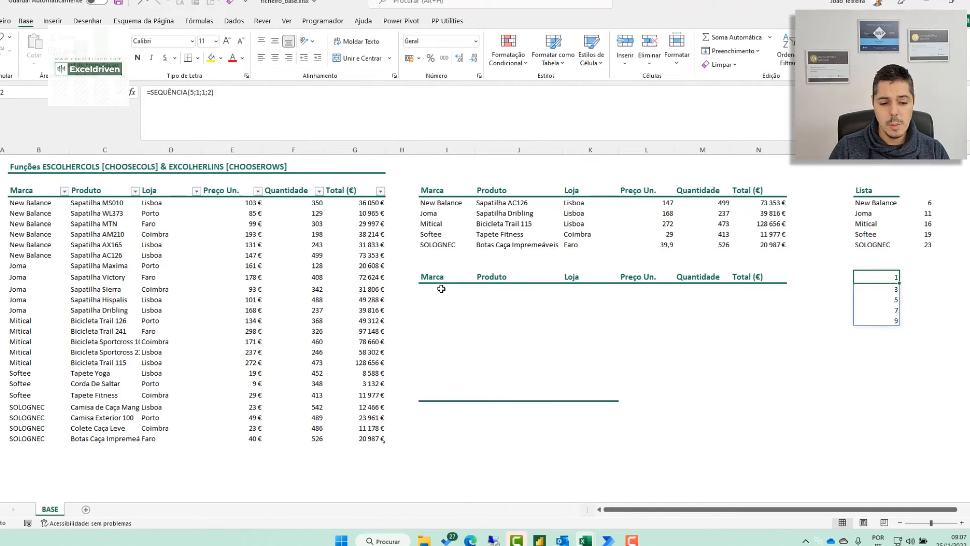
- Start an ESCOLHERLINS formula in I13, under the second Marca header, with the MARCAS table as its array
left_click(441, 288)
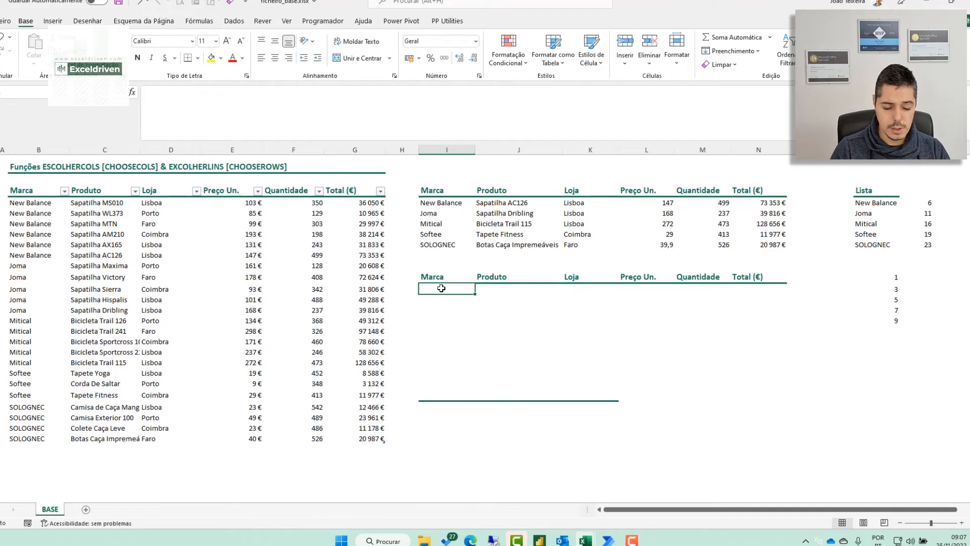
type("=ESC")
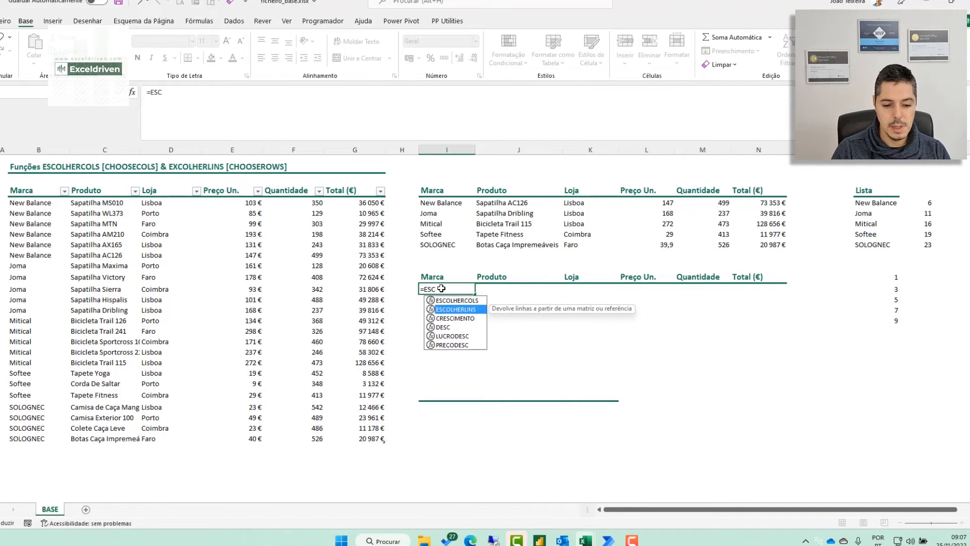
key("Tab")
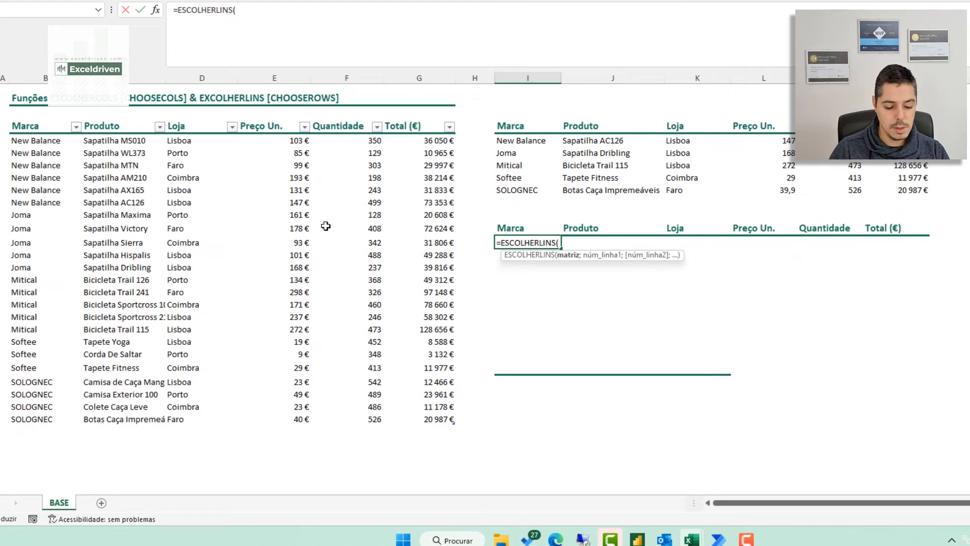
type("MAR")
key("Down")
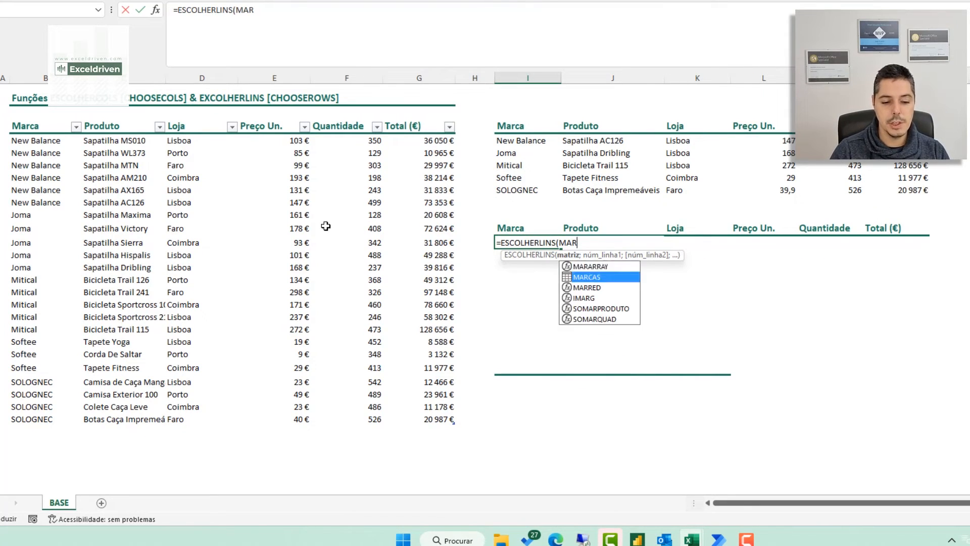
key("Tab")
type(";")
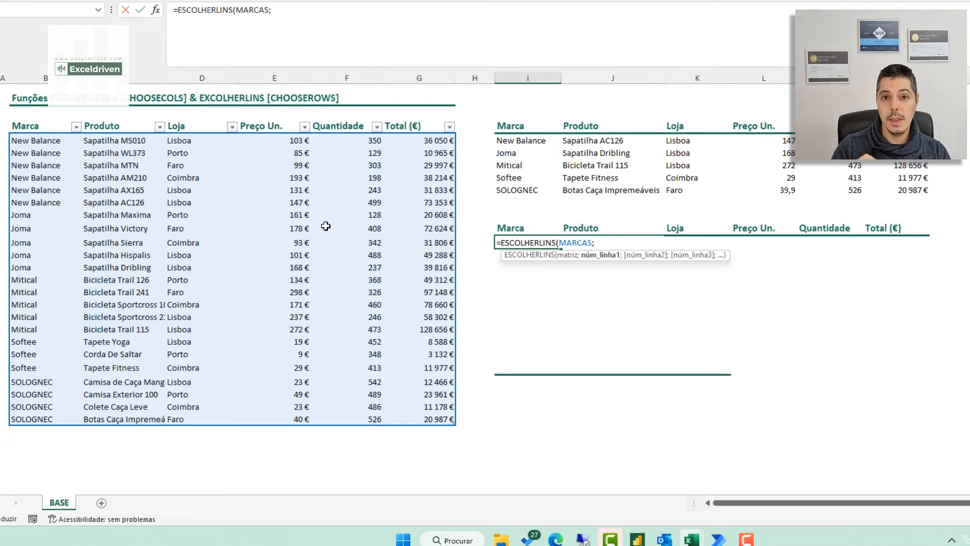
- Complete the I13 formula with nested SEQUÊNCIA(5;;1;2) as the row numbers, to extract five alternate rows from MARCAS
type("SE")
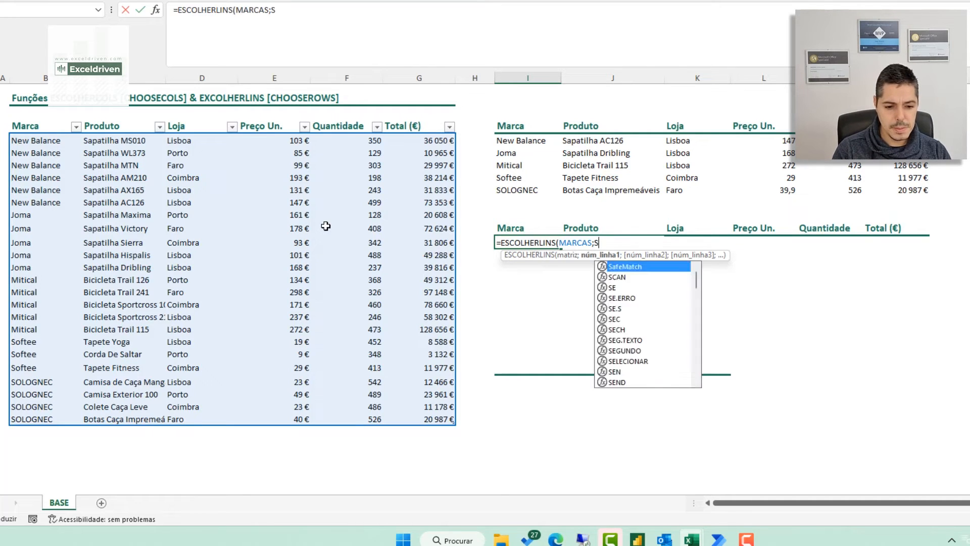
key("Down")
key("Down")
key("Down")
key("Down")
key("Down")
key("Down")
key("Down")
key("Down")
key("Down")
key("Down")
key("Down")
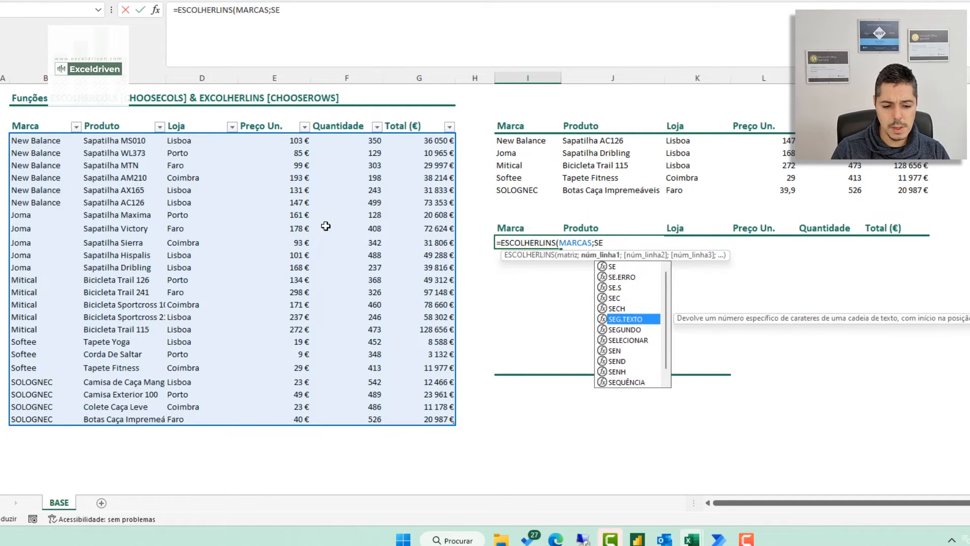
key("Tab")
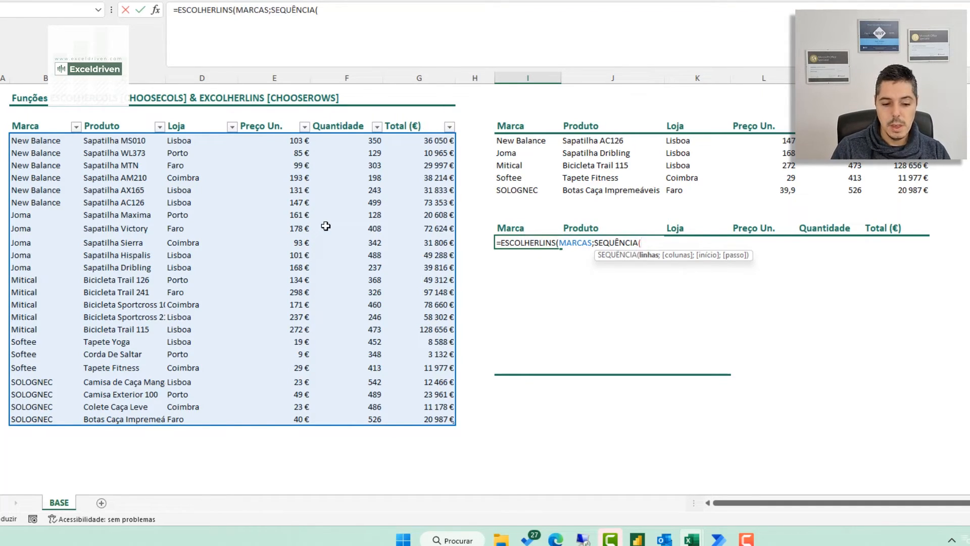
type("5")
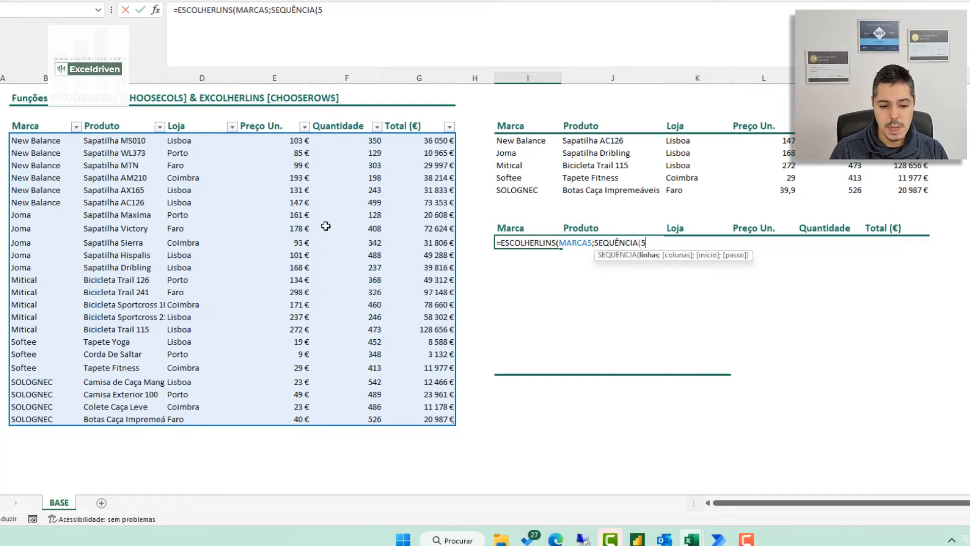
type(";")
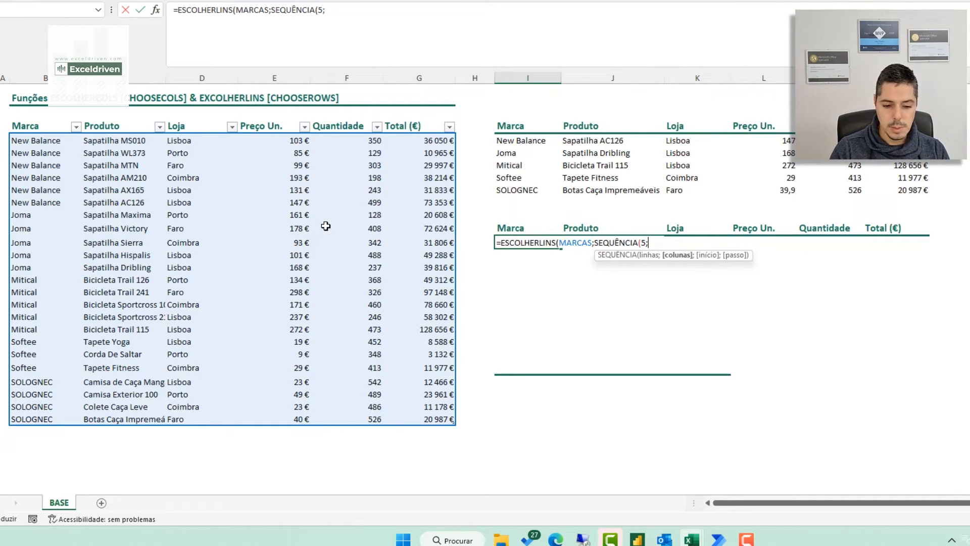
type(";")
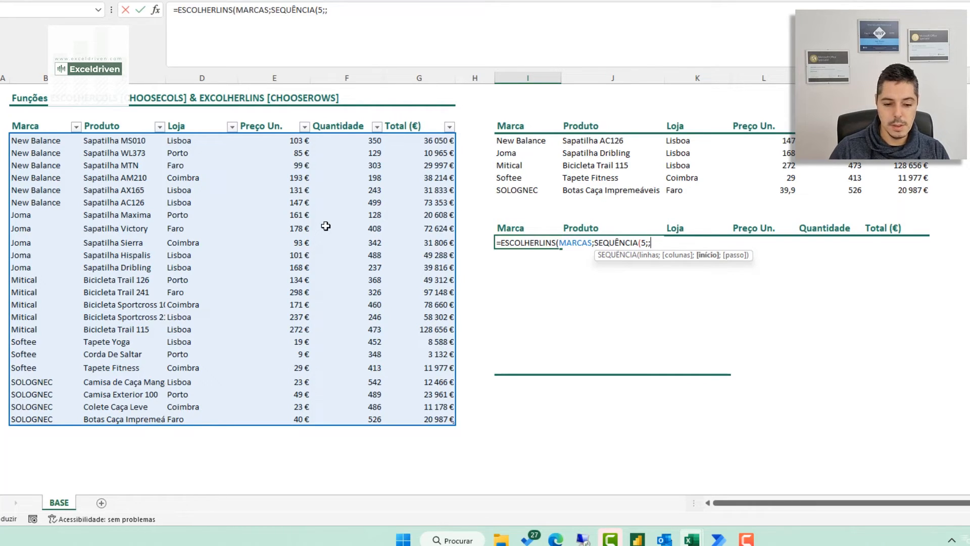
type("1")
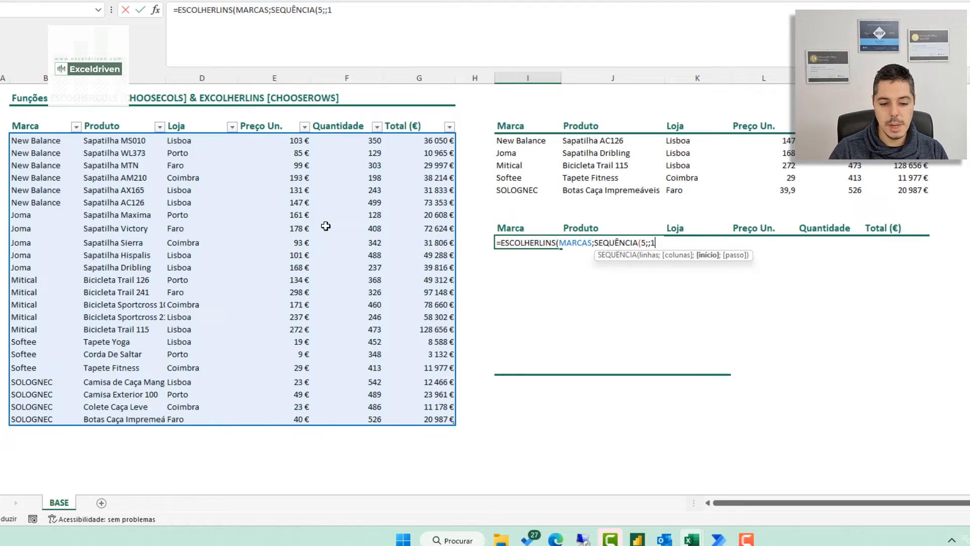
type(";2")
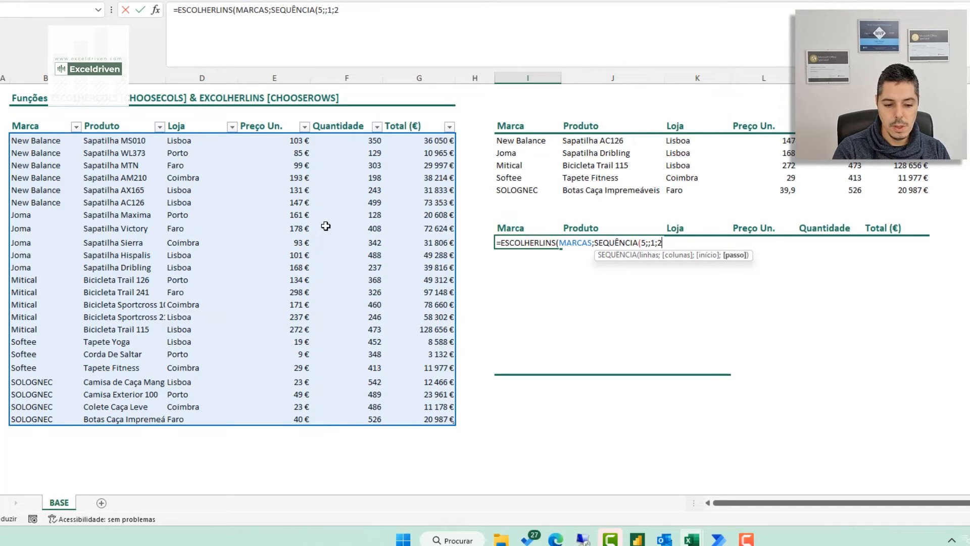
type(")")
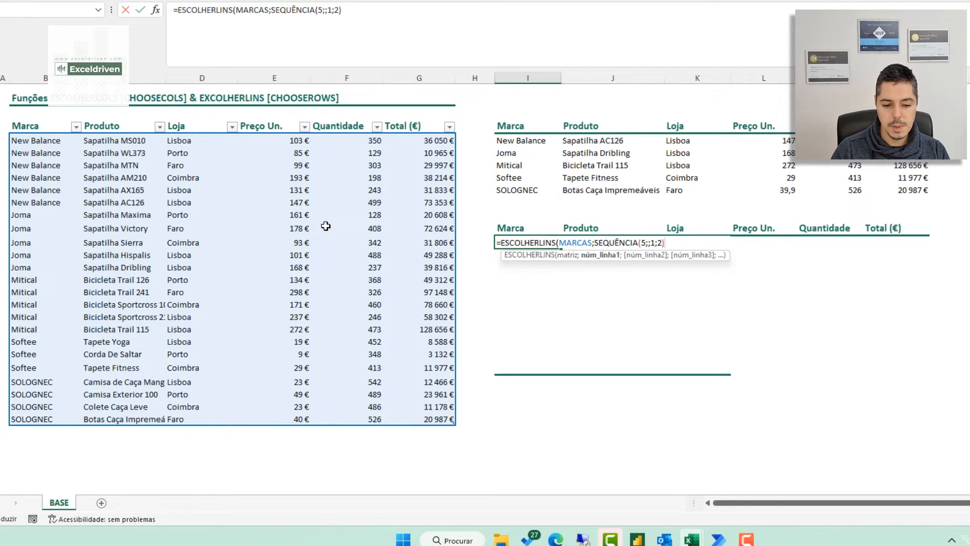
type(")")
key("Return")
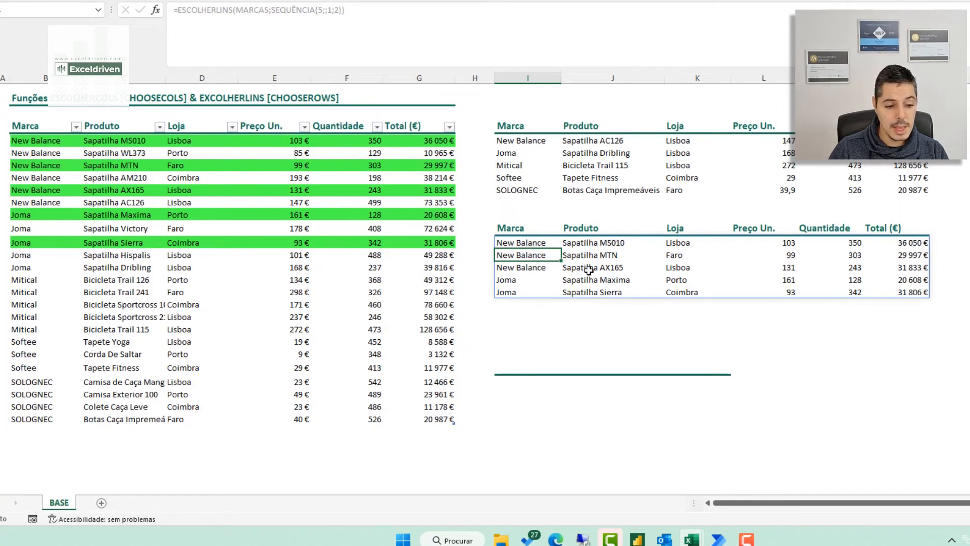
- Set the rows argument of the SEQUÊNCIA nested in I13 to 8
left_click(537, 243)
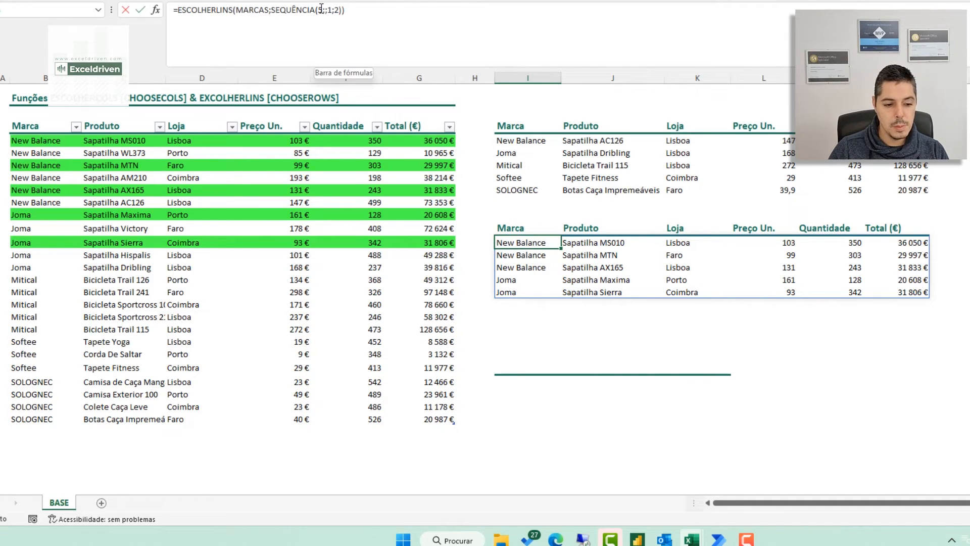
double_click(320, 10)
type("8")
key("Return")
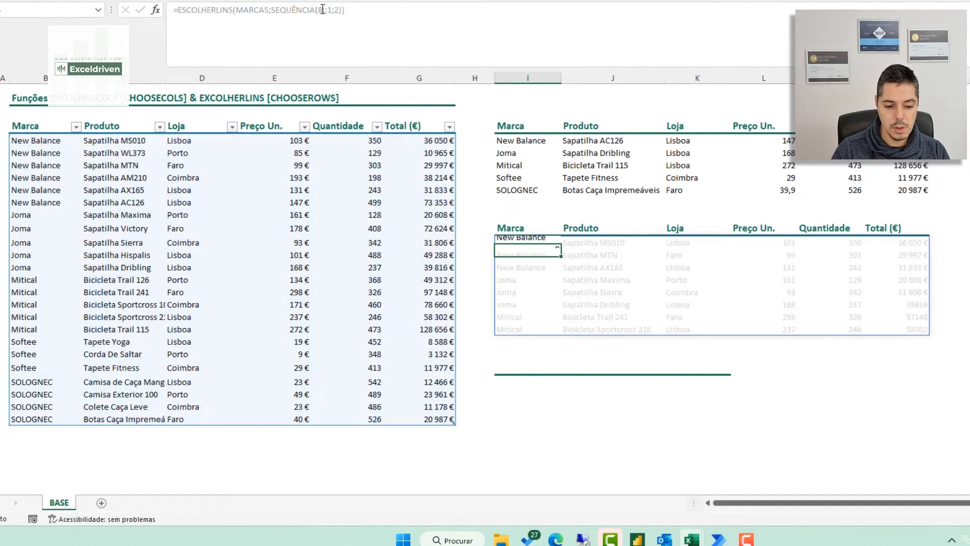
- Set the rows argument of the SEQUÊNCIA nested in I13 to 12 to extract twelve alternate records
left_click(530, 243)
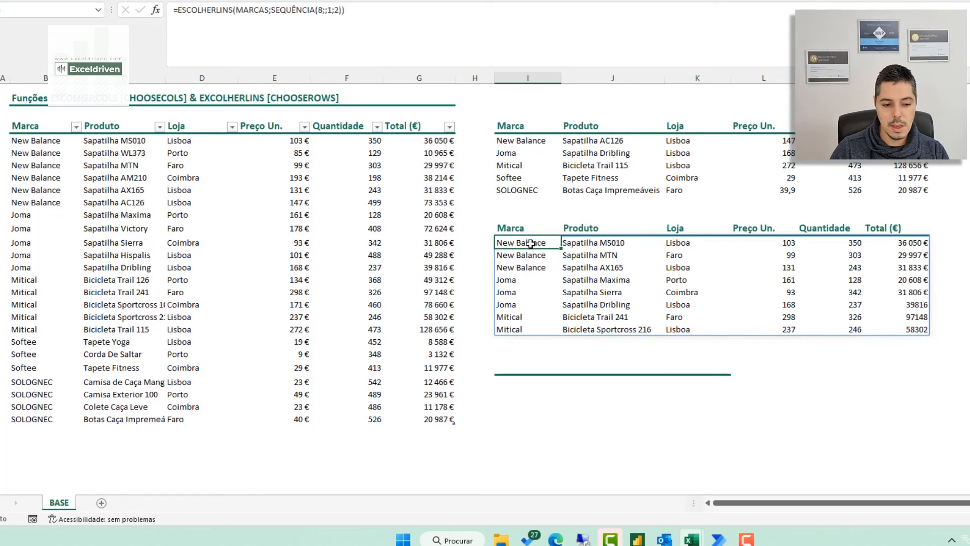
double_click(318, 10)
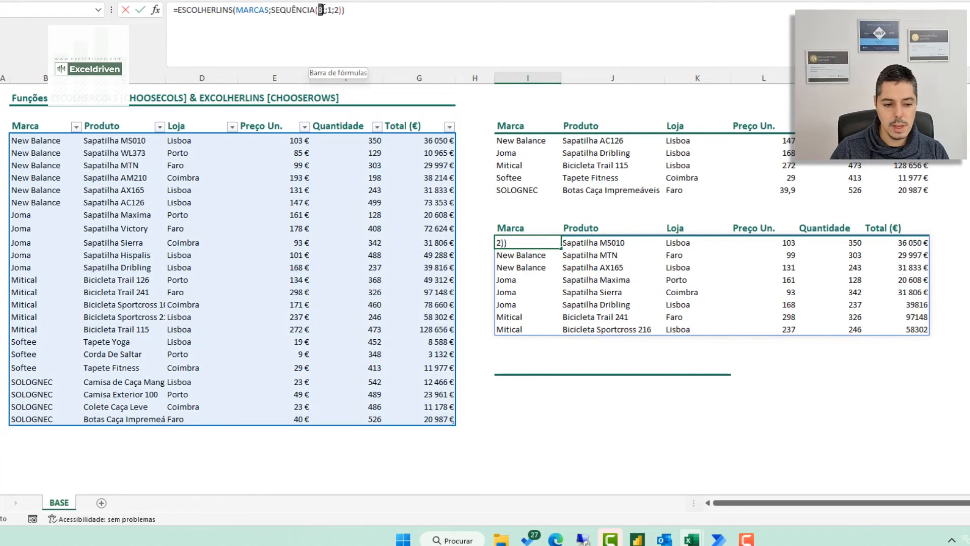
type("12")
key("Return")
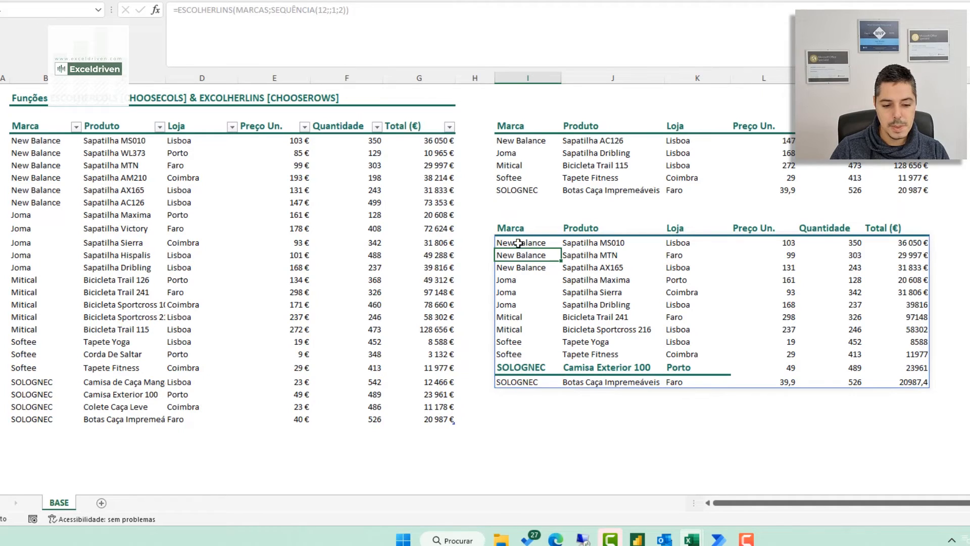
- Set the rows argument of the SEQUÊNCIA nested in I13 to 15
left_click(517, 243)
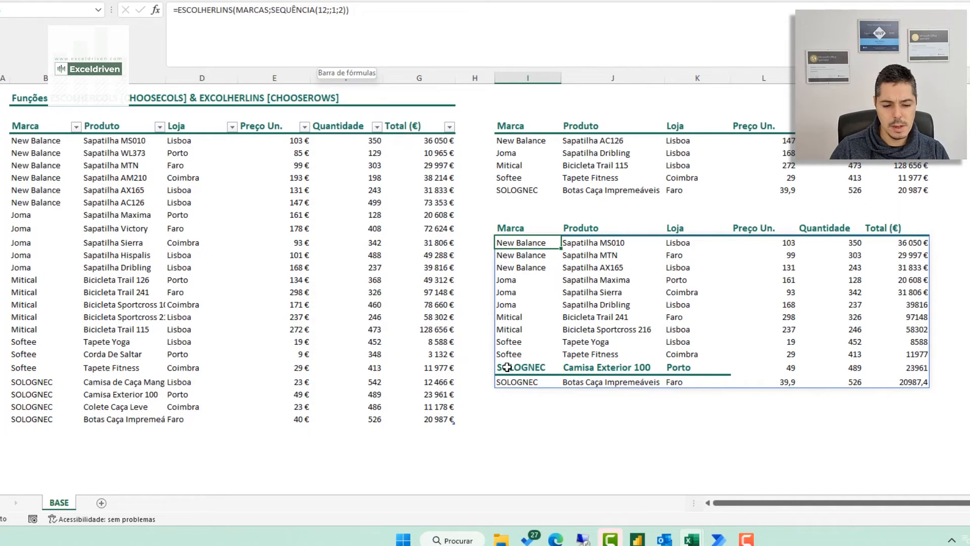
left_click(321, 10)
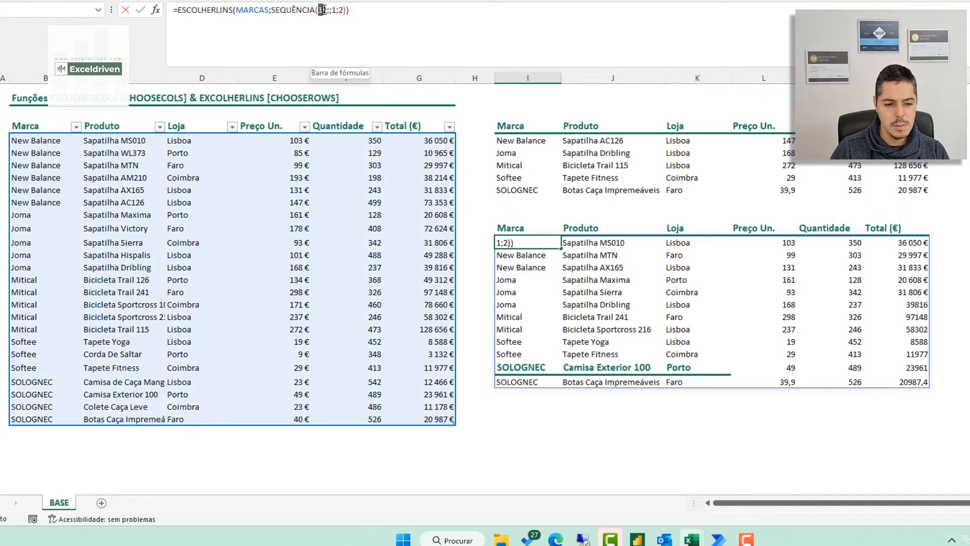
type("15")
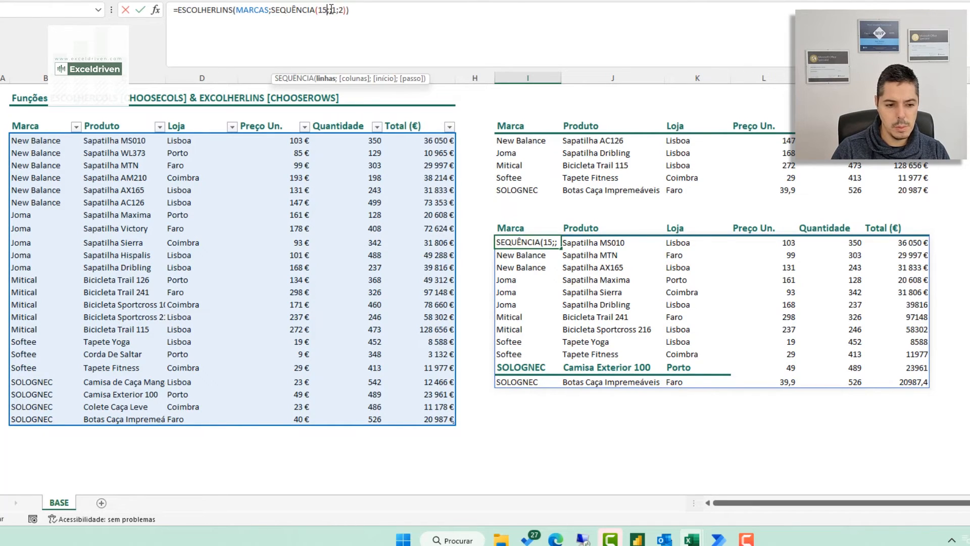
key("Return")
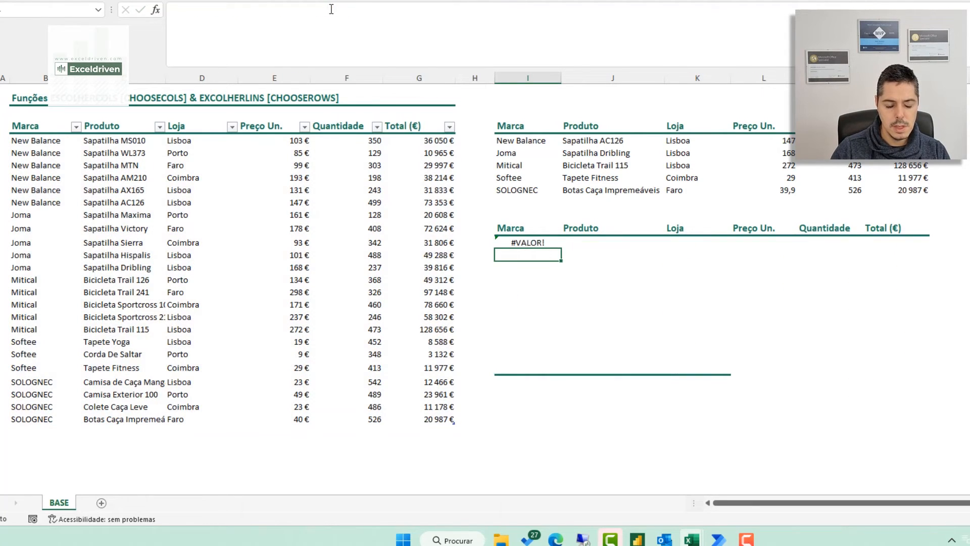
- Set the rows argument of the SEQUÊNCIA nested in I13 to 7 to extract seven alternate records
left_click(549, 241)
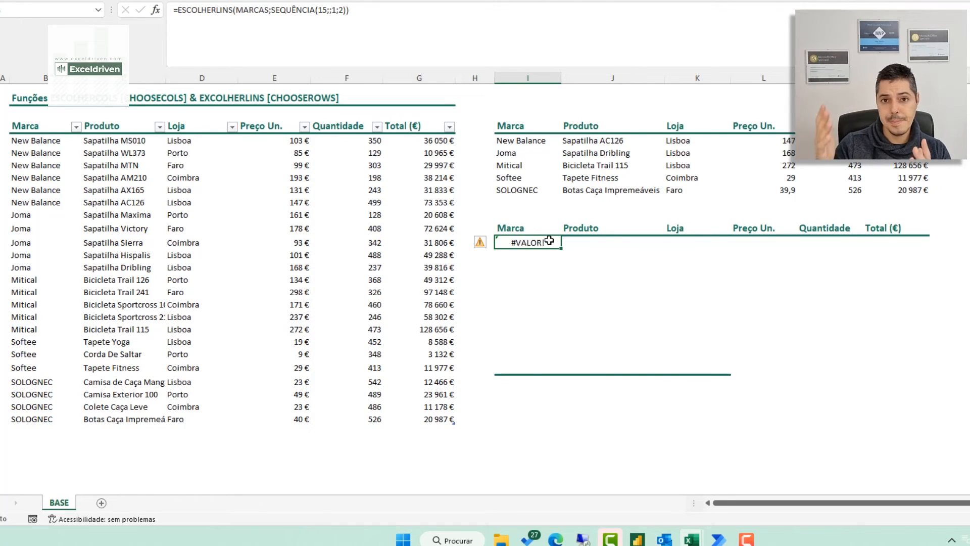
left_click(320, 9)
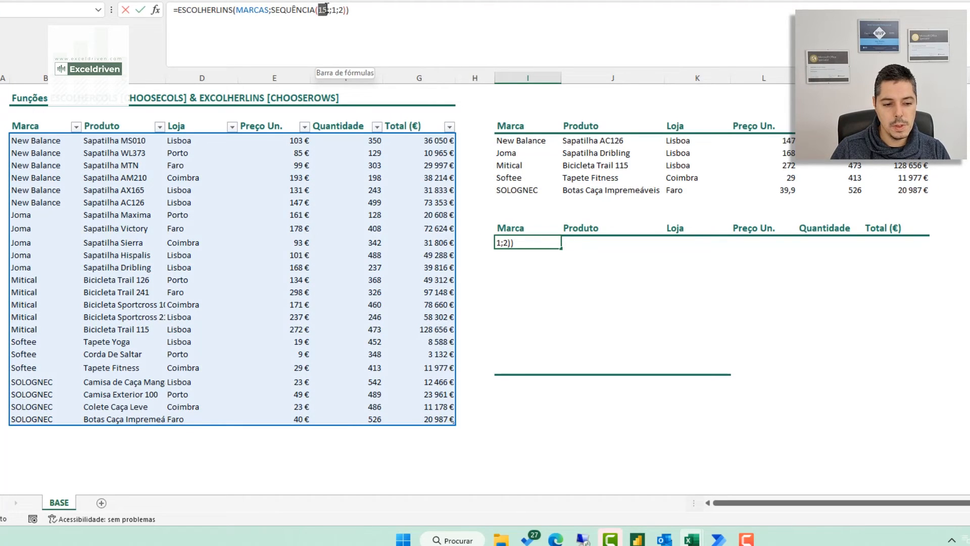
left_click(331, 9)
double_click(342, 9)
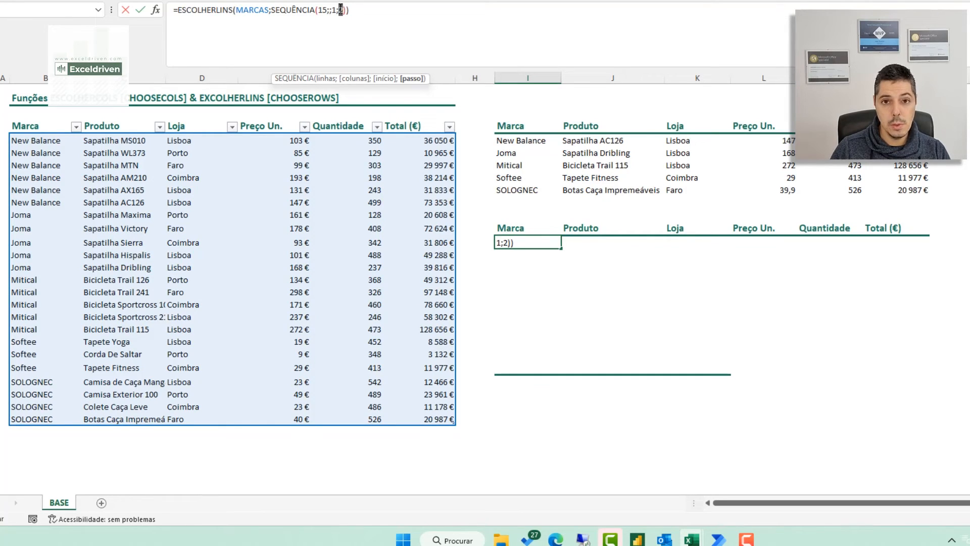
double_click(322, 10)
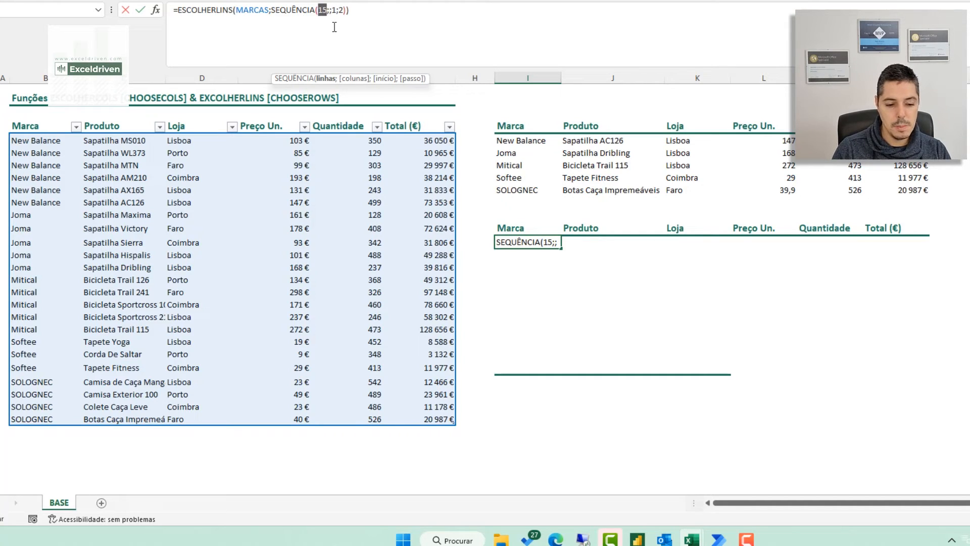
type("7")
key("Return")
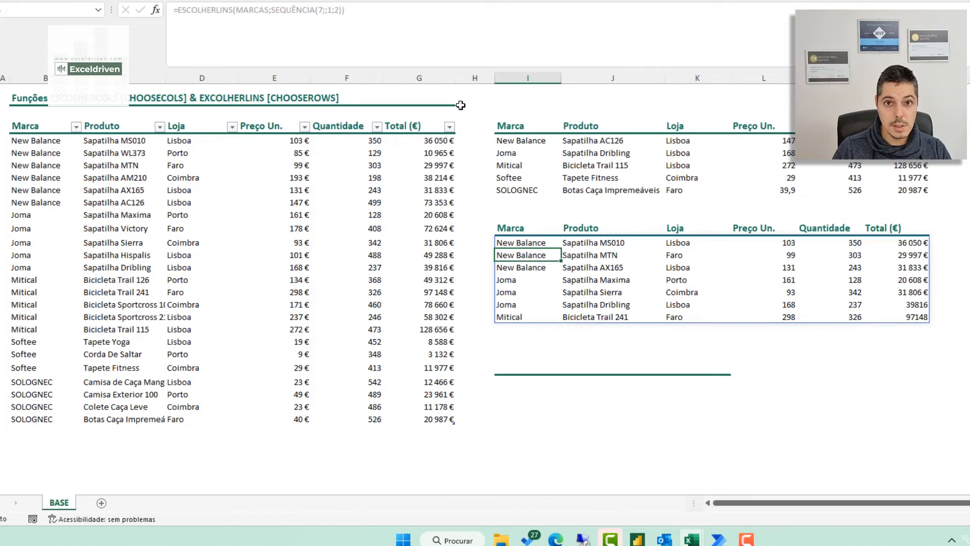
- Start an ESCOLHERCOLS formula in I23, in the underlined empty header row, with the second result table's headers I12:N12 as its array
left_click(511, 380)
left_click(511, 369)
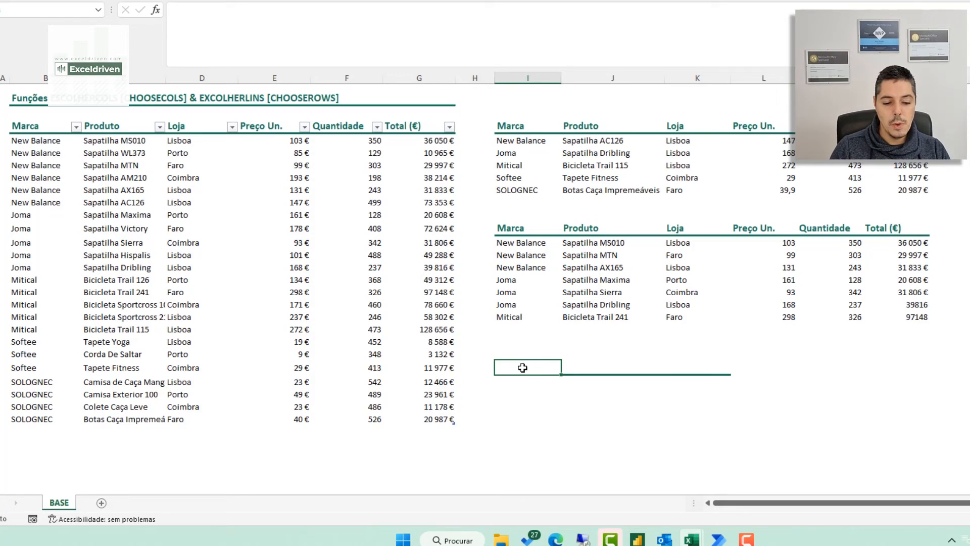
left_click_drag(518, 368, 697, 367)
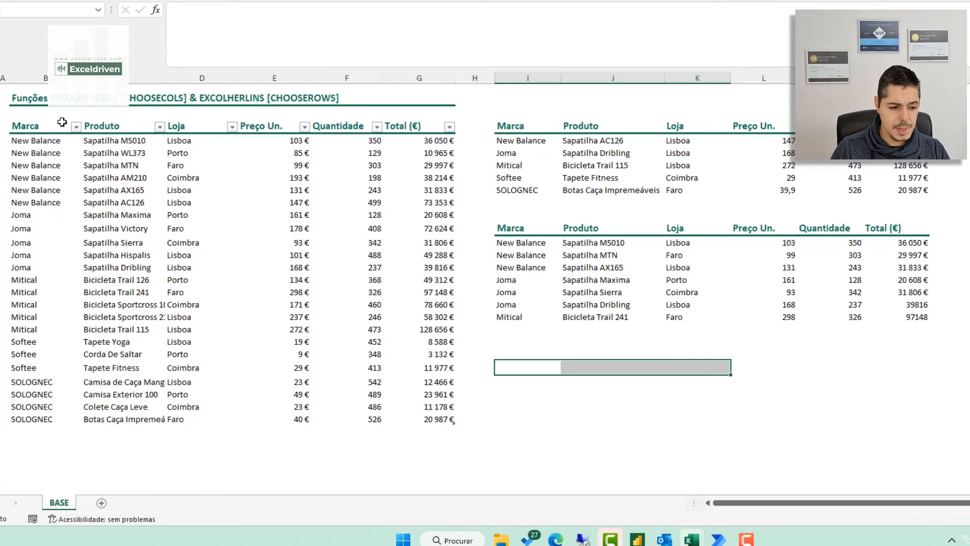
left_click_drag(23, 125, 450, 121)
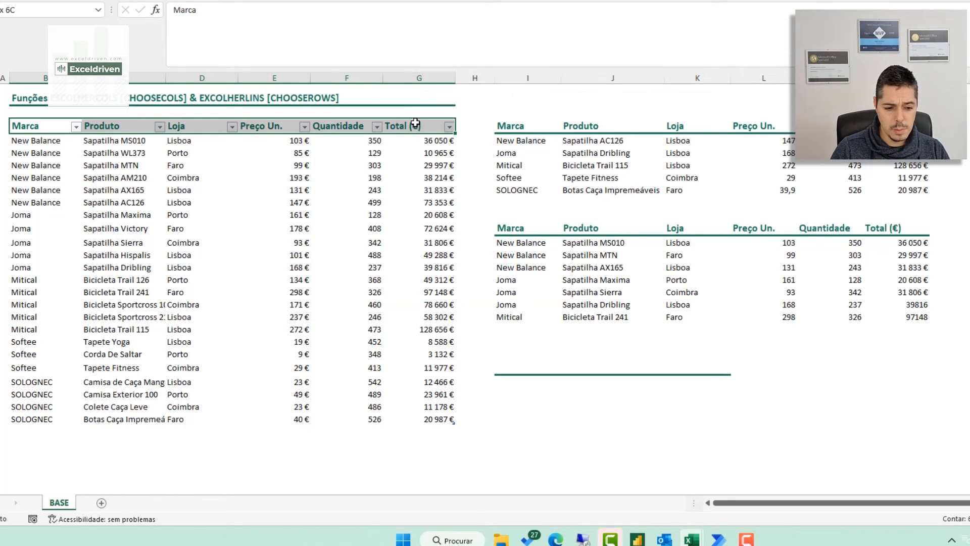
left_click_drag(630, 221, 892, 226)
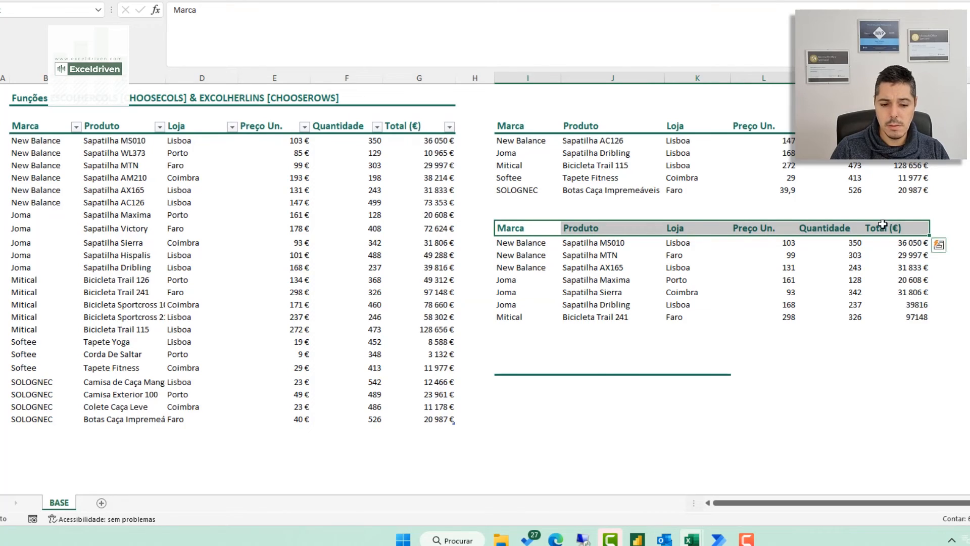
left_click(509, 370)
type("=ES")
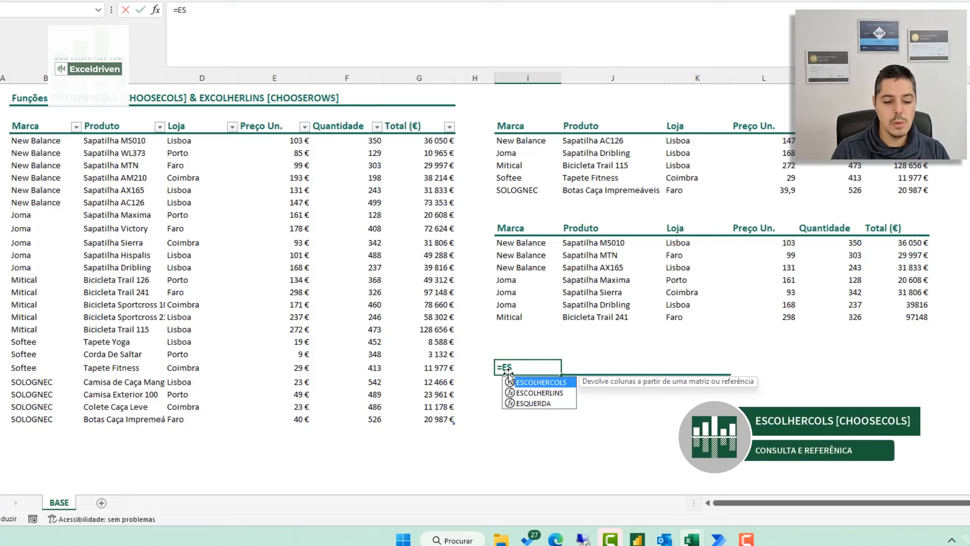
key("Tab")
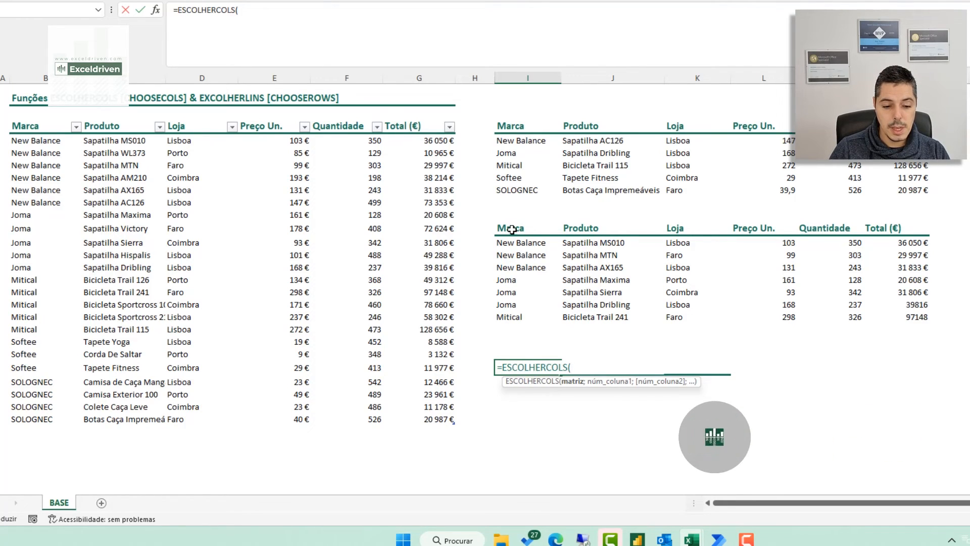
left_click_drag(510, 226, 878, 227)
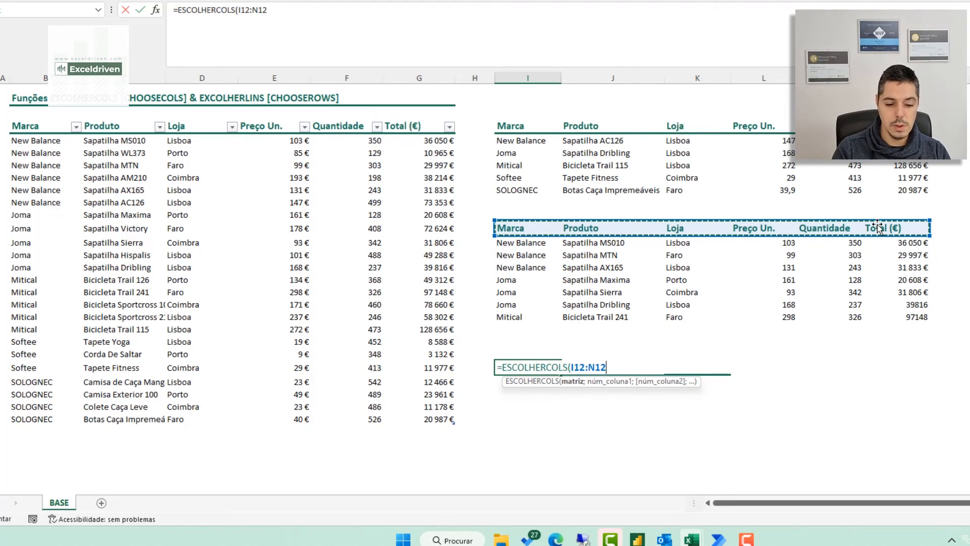
- Complete the I23 formula with column numbers 1, 5 and 6 to return the Marca, Quantidade and Total (€) headers
type(";")
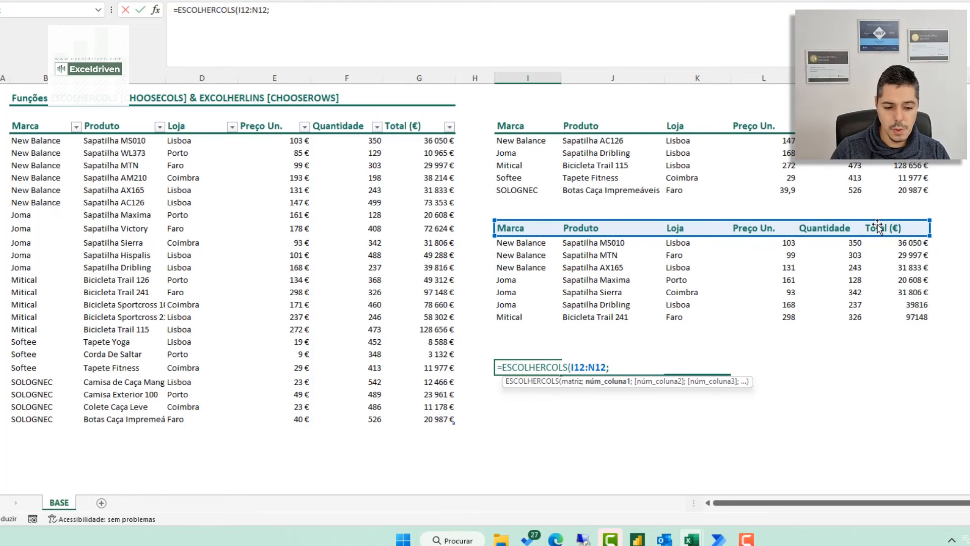
type("1")
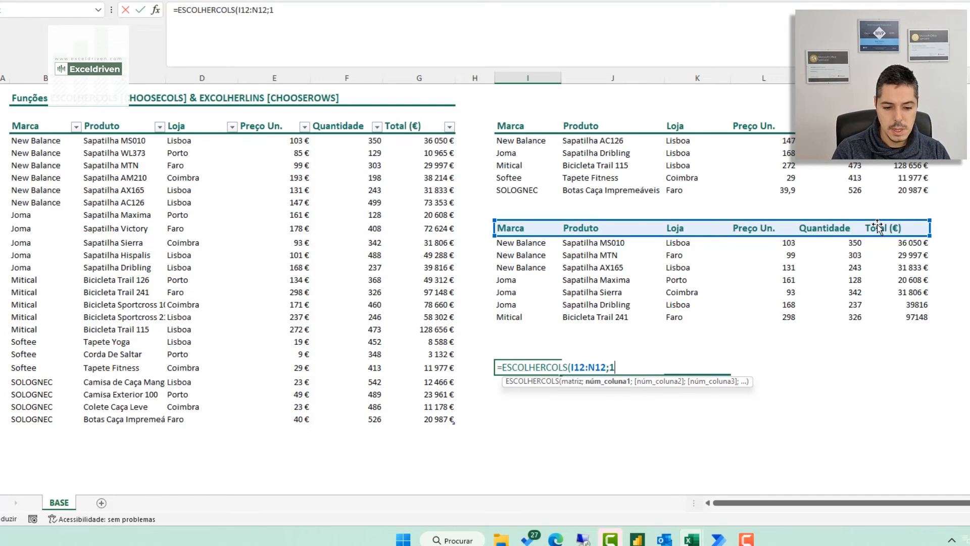
type(";5")
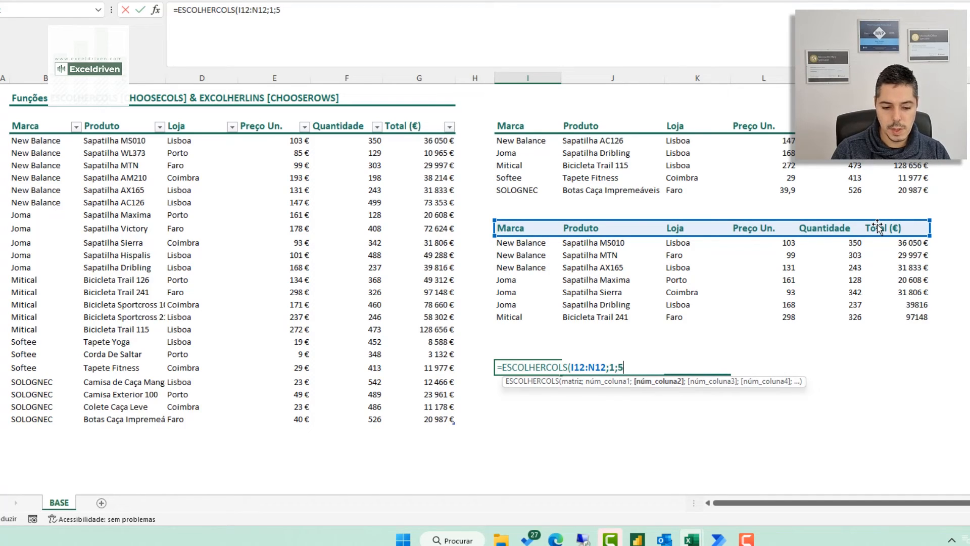
type(";6)")
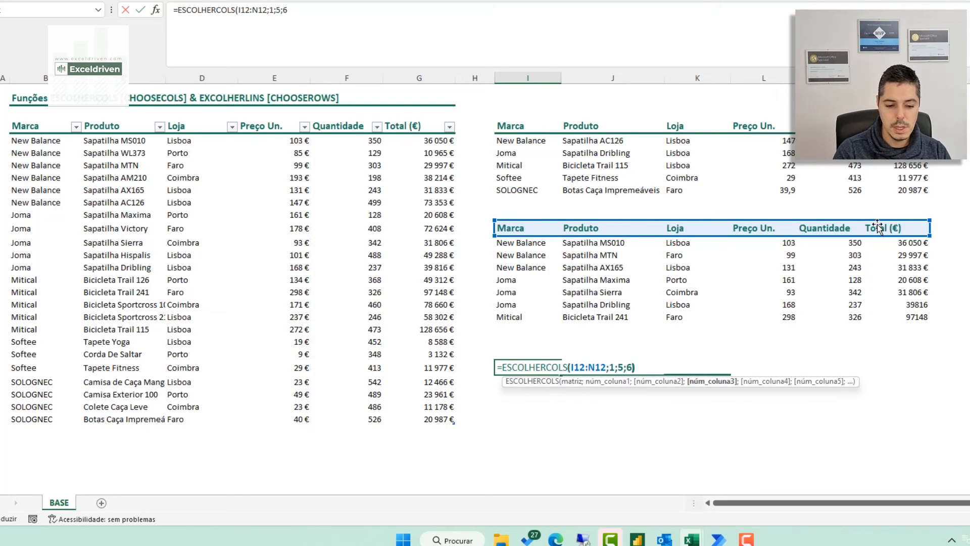
key("Return")
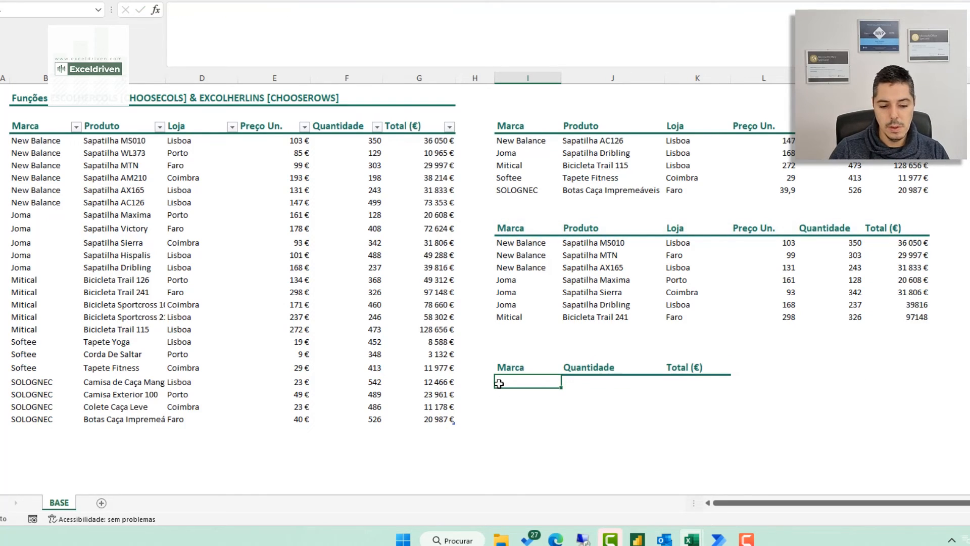
left_click(521, 368)
left_click(570, 363)
left_click(687, 365)
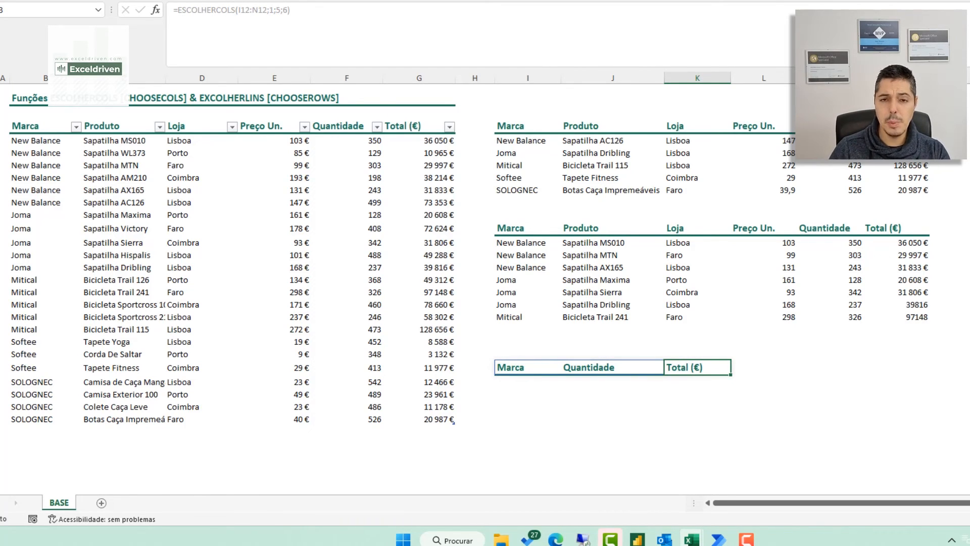
- Start an ESCOLHERCOLS formula in I24, under the new Marca header, with the spilled range I13# as its array
left_click(519, 385)
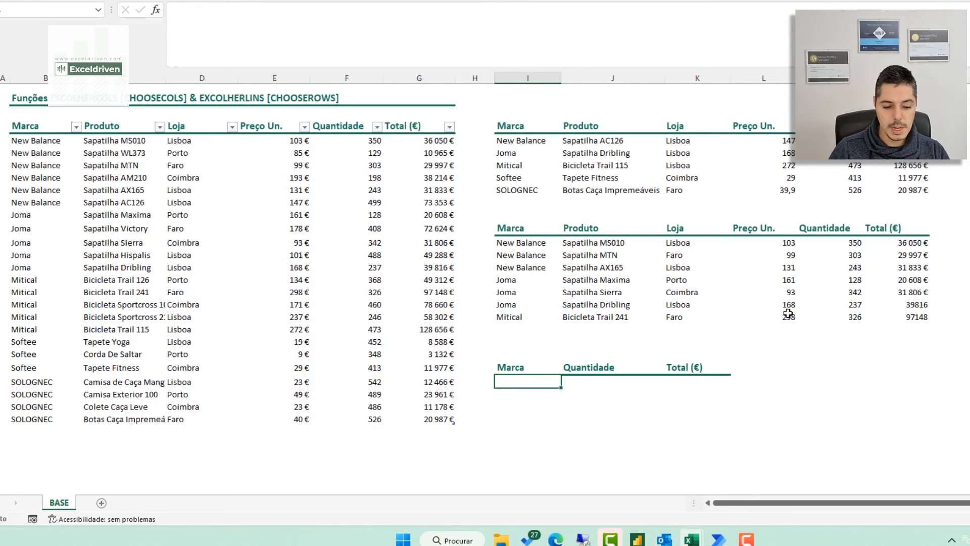
type("=E")
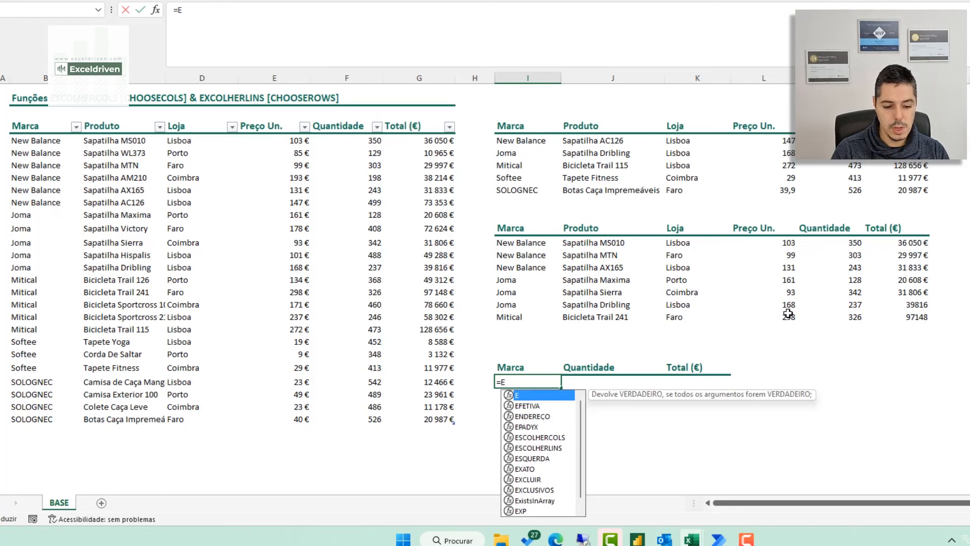
type("S")
key("Tab")
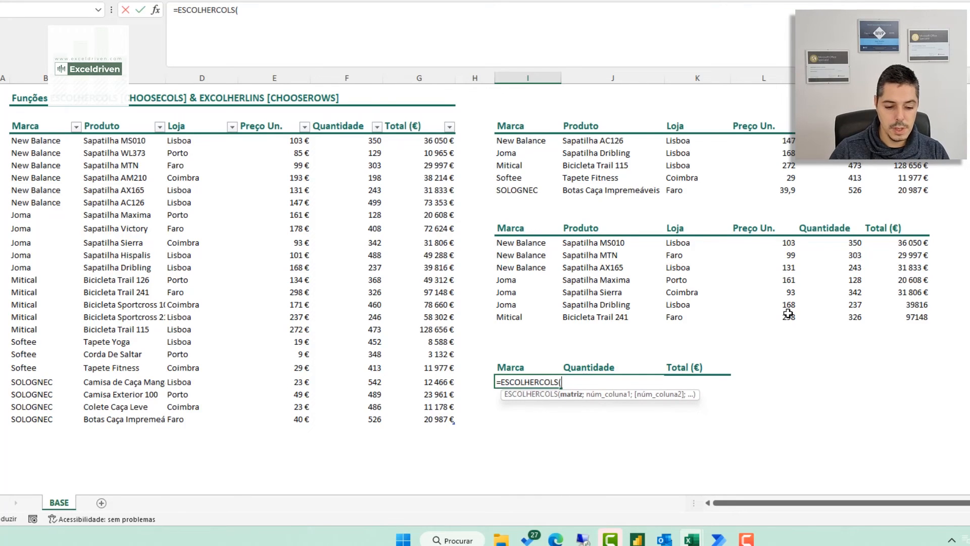
left_click(527, 243)
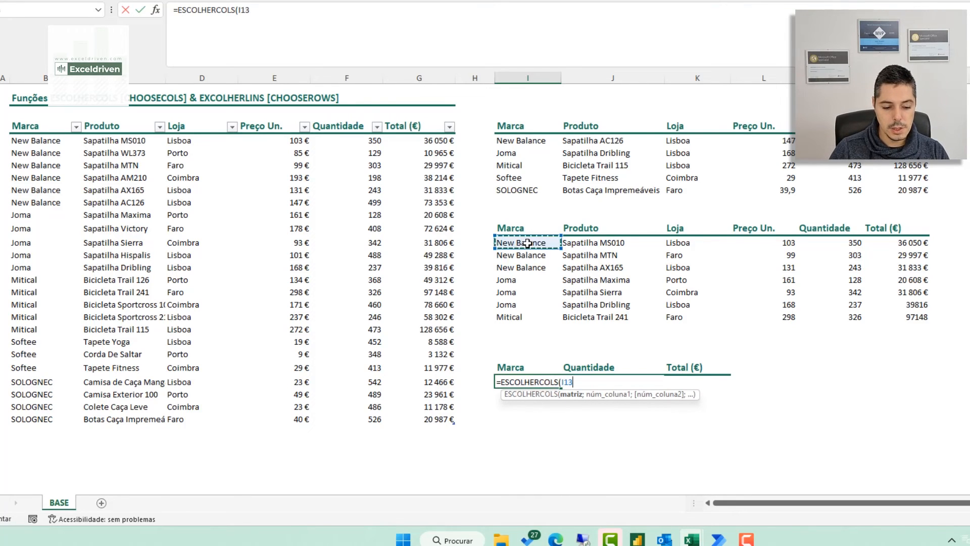
type("#")
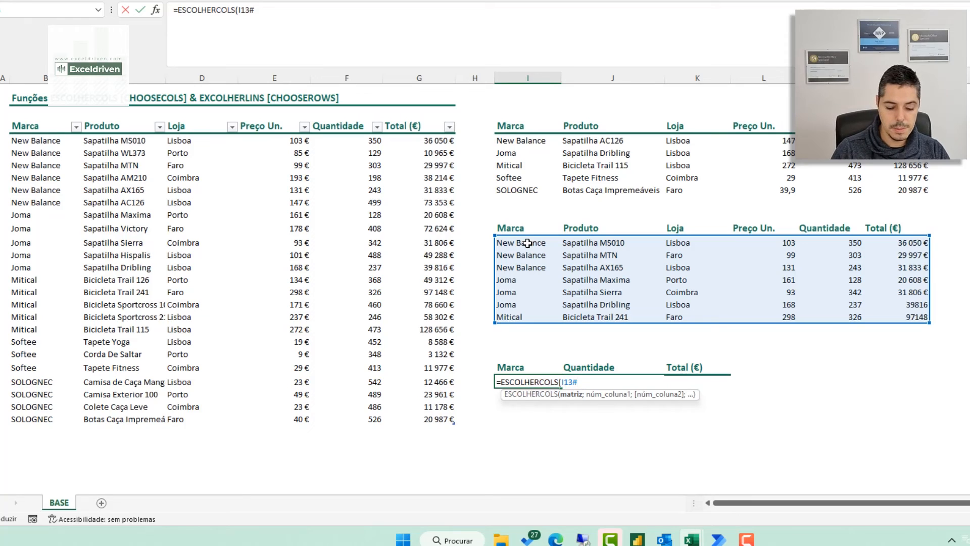
- Complete the I24 formula with the array constant {1;5;6} as the column numbers
type(";1;")
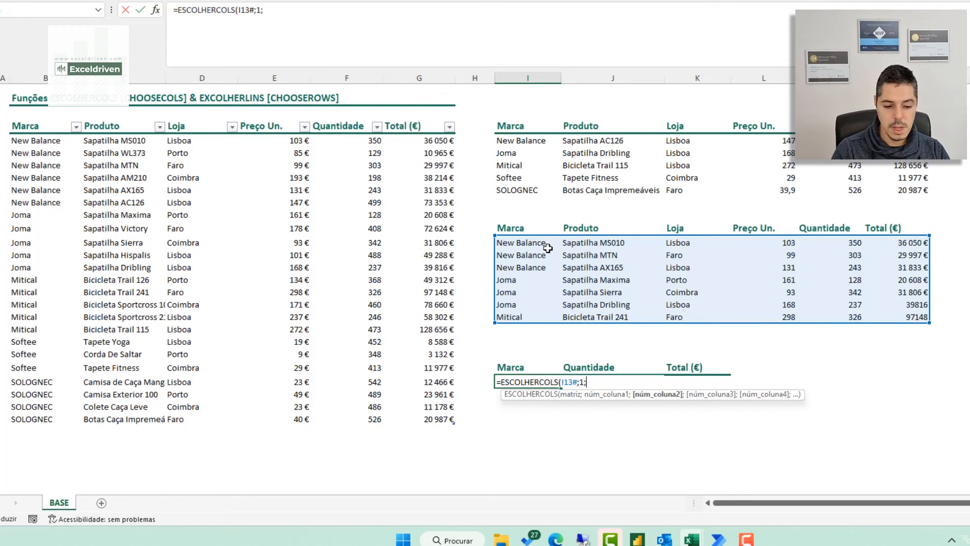
key("BackSpace")
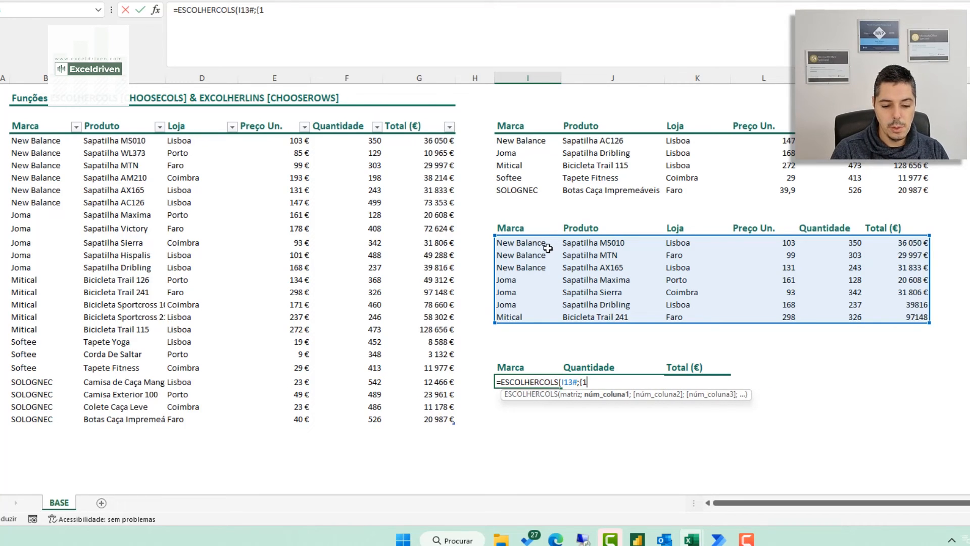
type("{1;5;6")
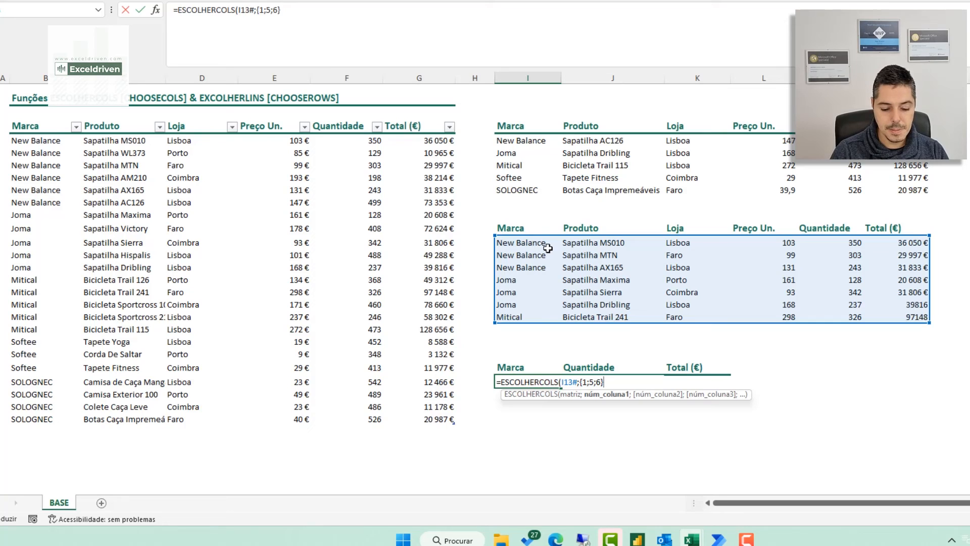
key("Return")
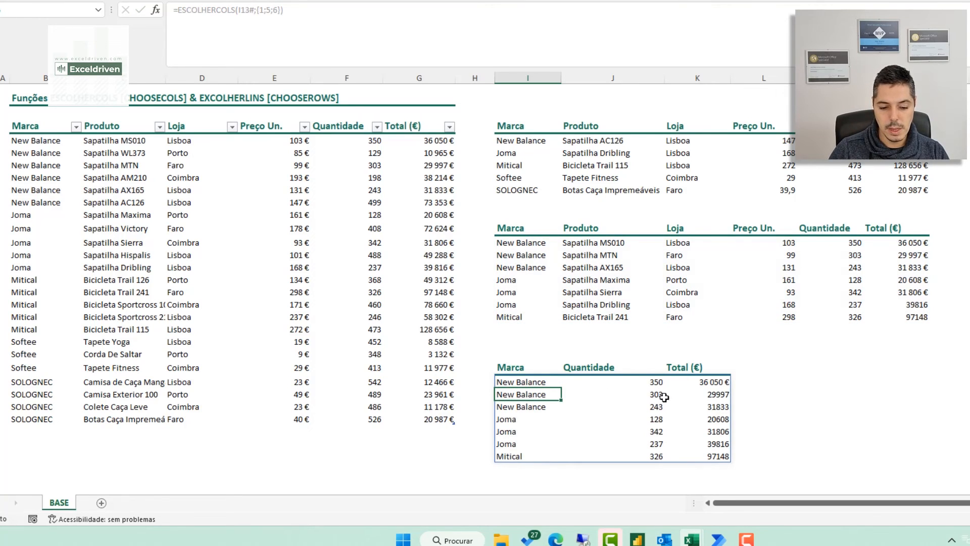
- Copy the formatting of the Quantidade and Total (€) cells M14:N14 onto the new Quantidade and Total (€) results in J24:K30
left_click_drag(509, 254, 927, 255)
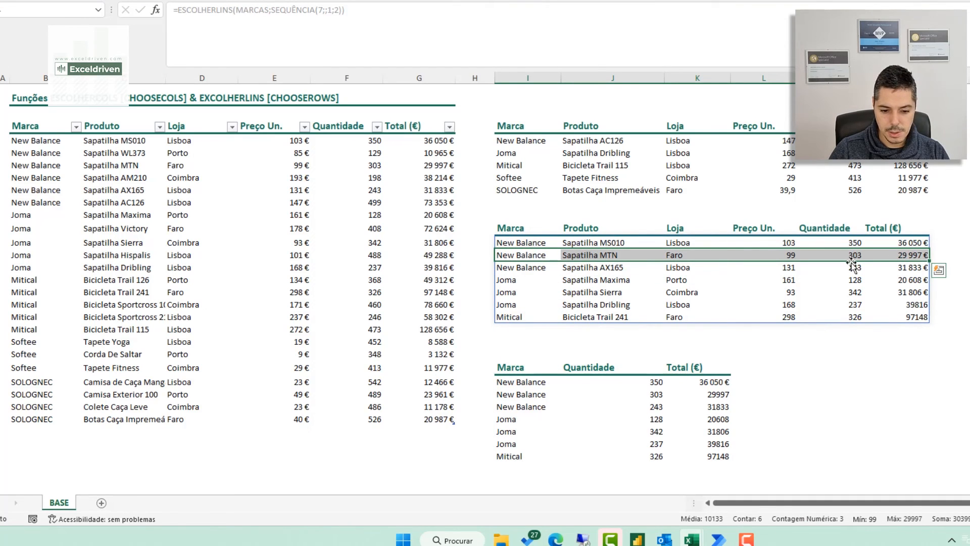
left_click_drag(842, 256, 902, 255)
left_click(20, 1)
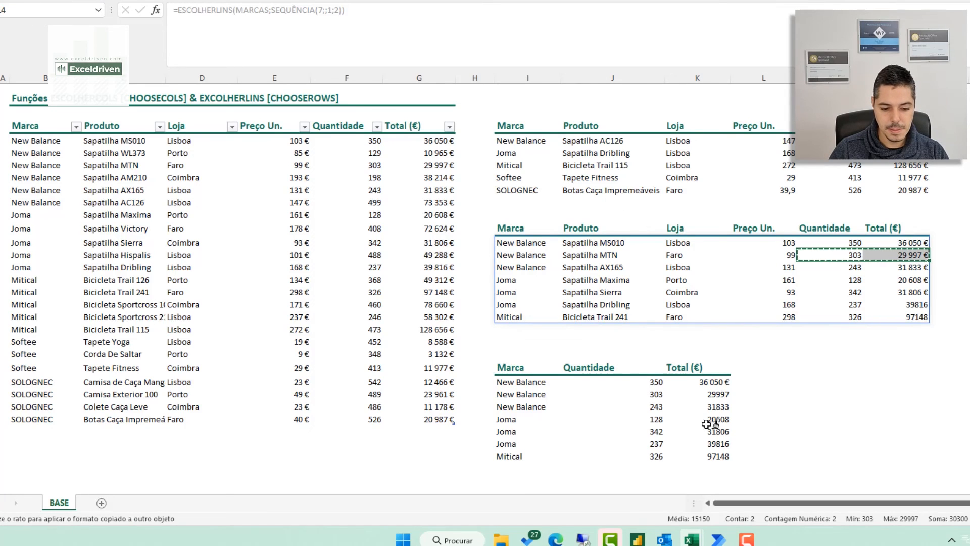
left_click_drag(647, 383, 713, 454)
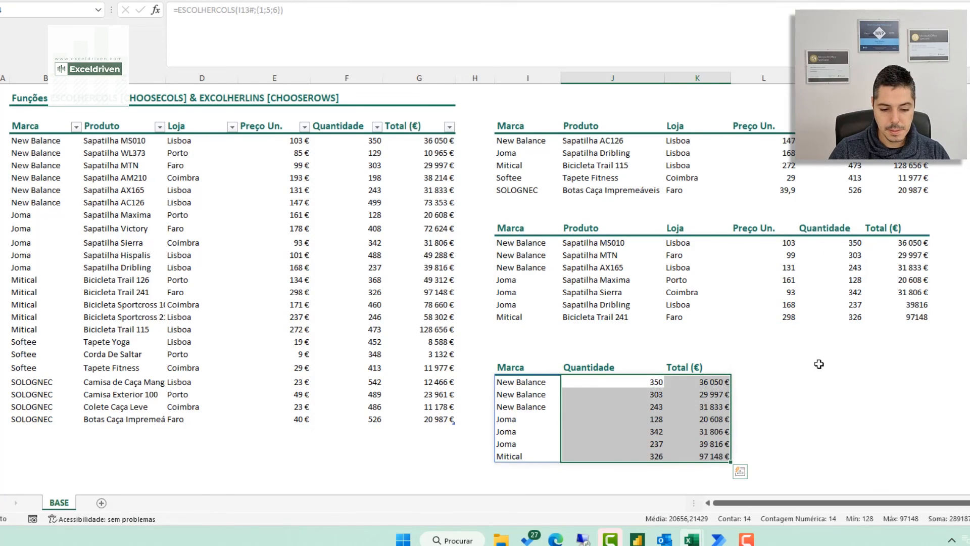
- Set the rows argument of the SEQUÊNCIA nested in I13 to 5 and check the dependent records starting at I24
left_click(520, 320)
left_click(519, 246)
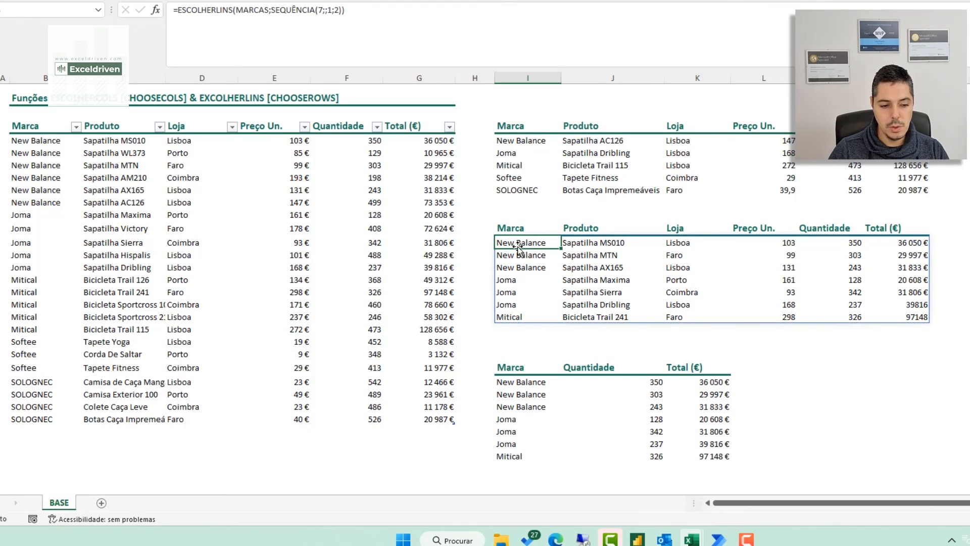
left_click(320, 9)
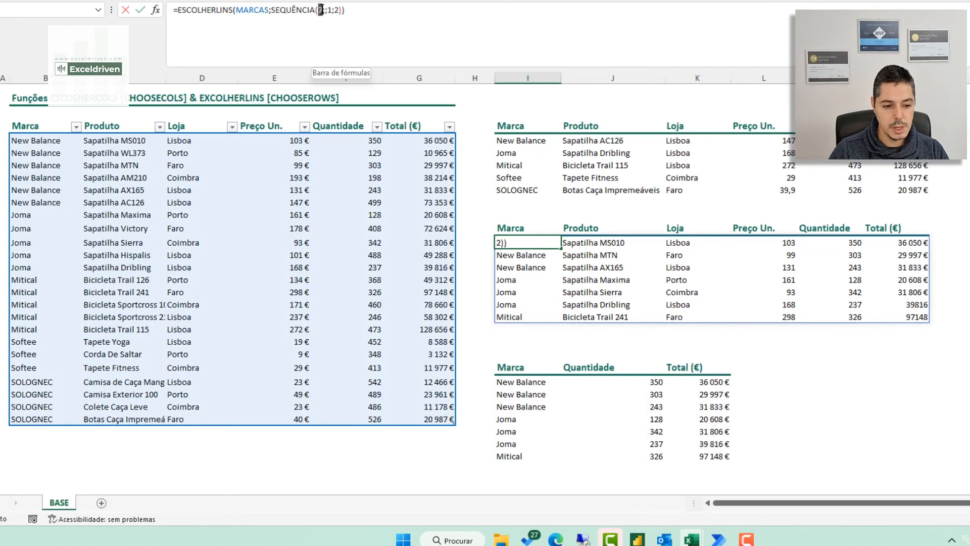
key("BackSpace")
type("5")
key("Return")
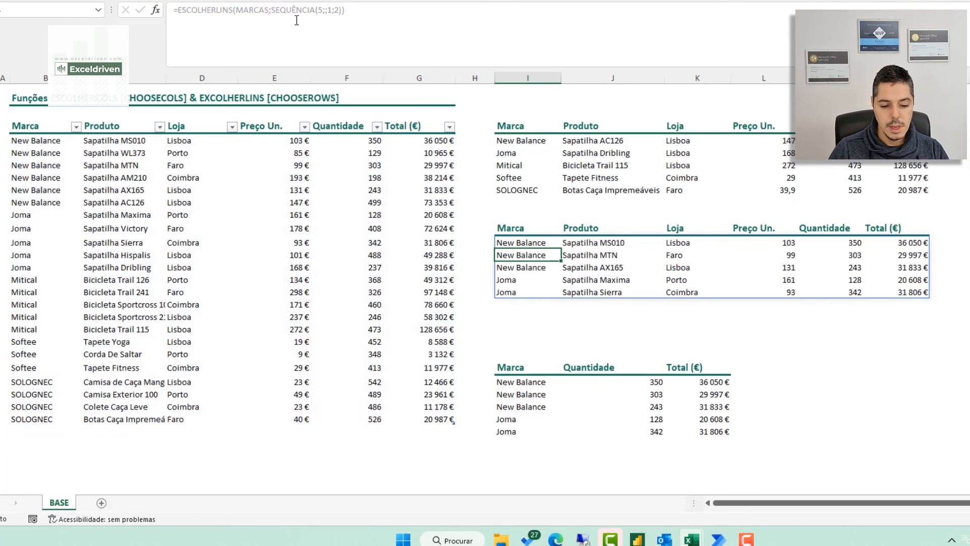
left_click(514, 386)
left_click_drag(516, 394, 515, 429)
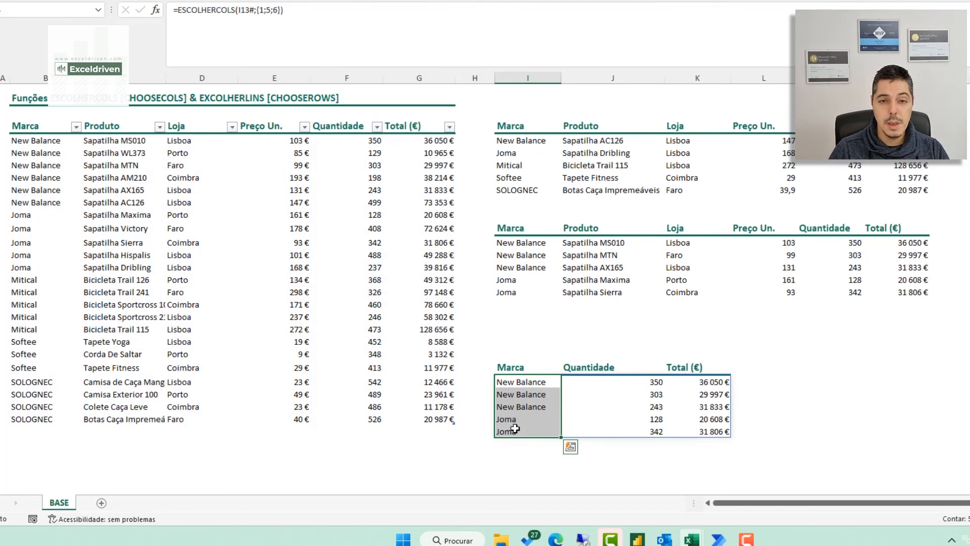